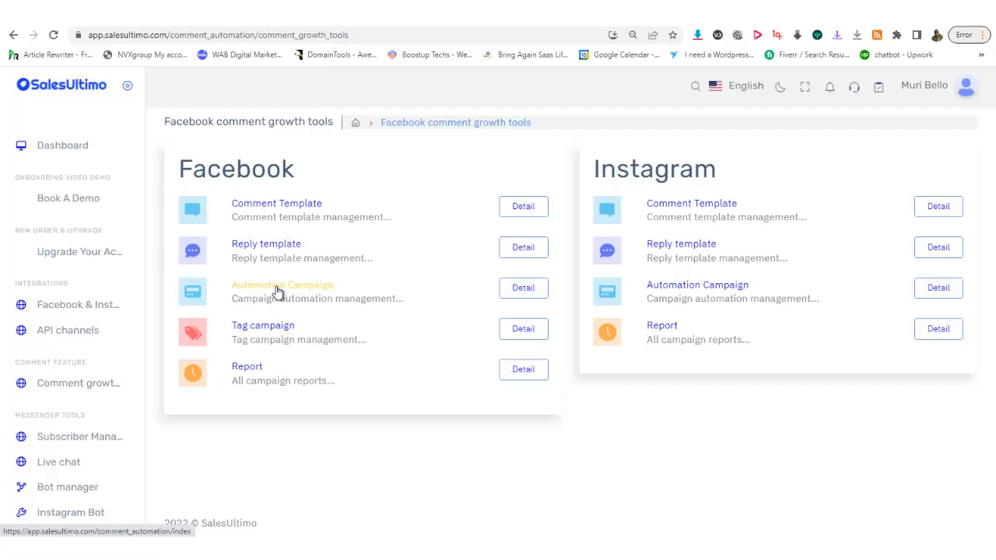
Start a new Facebook auto-reply template and select the Murbel Web Solutions page for it
left_click(278, 248)
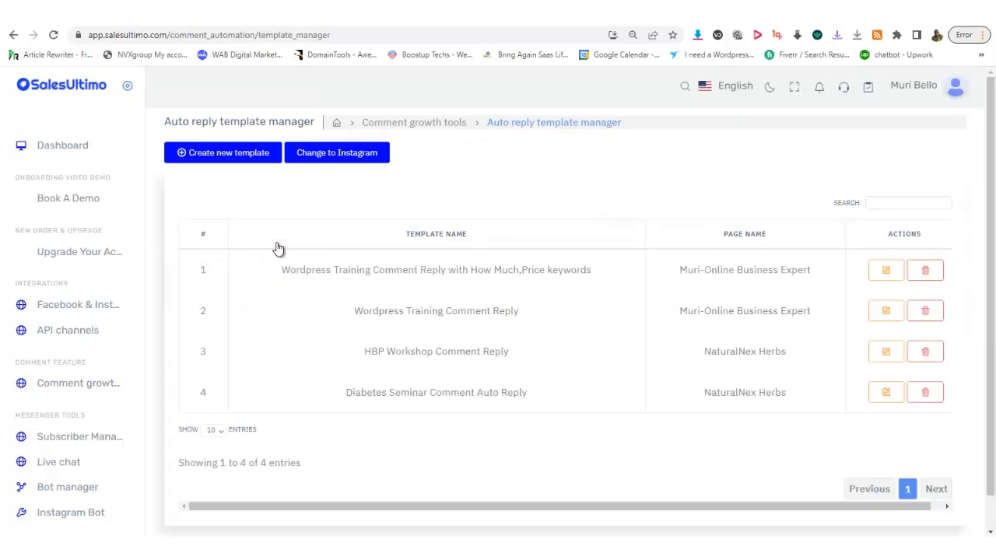
left_click(207, 154)
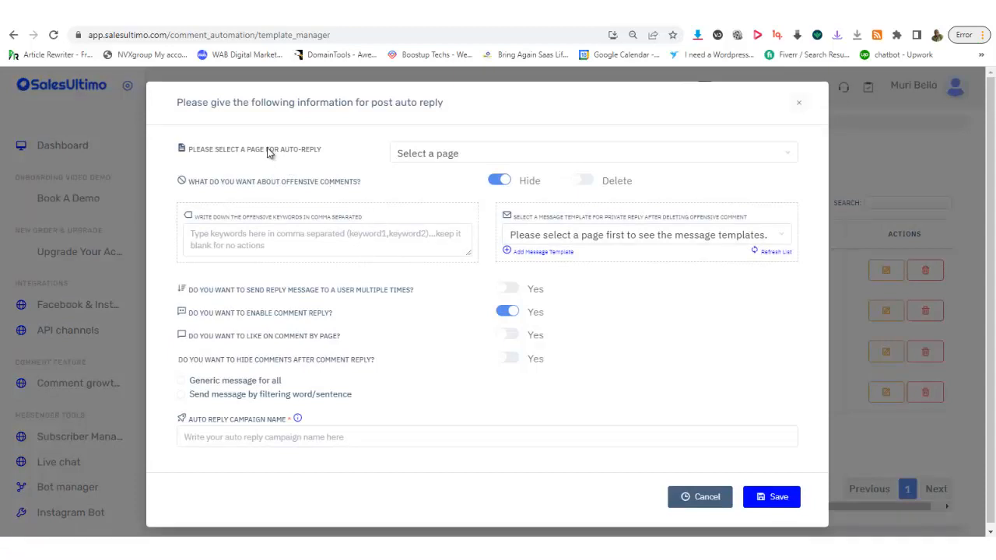
left_click(424, 161)
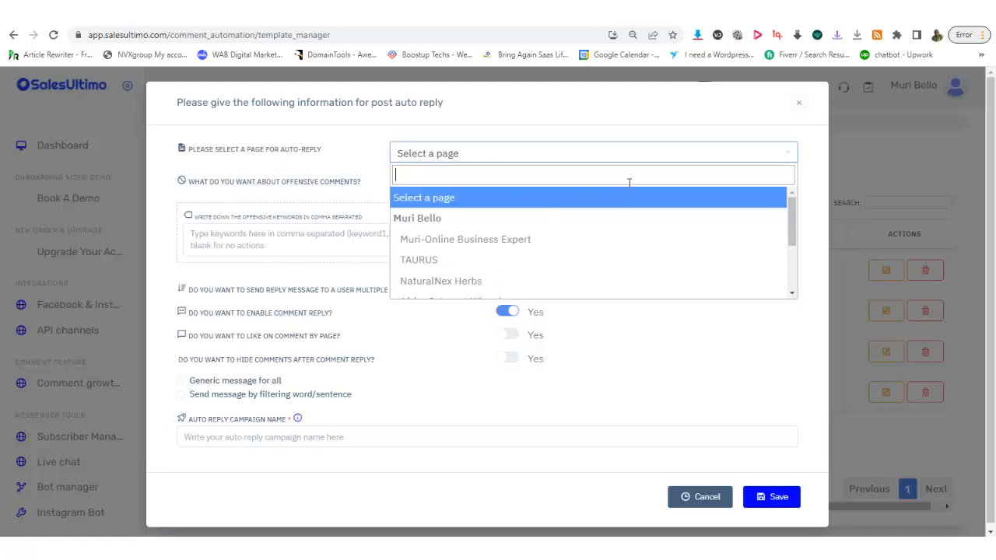
left_click_drag(789, 210, 793, 246)
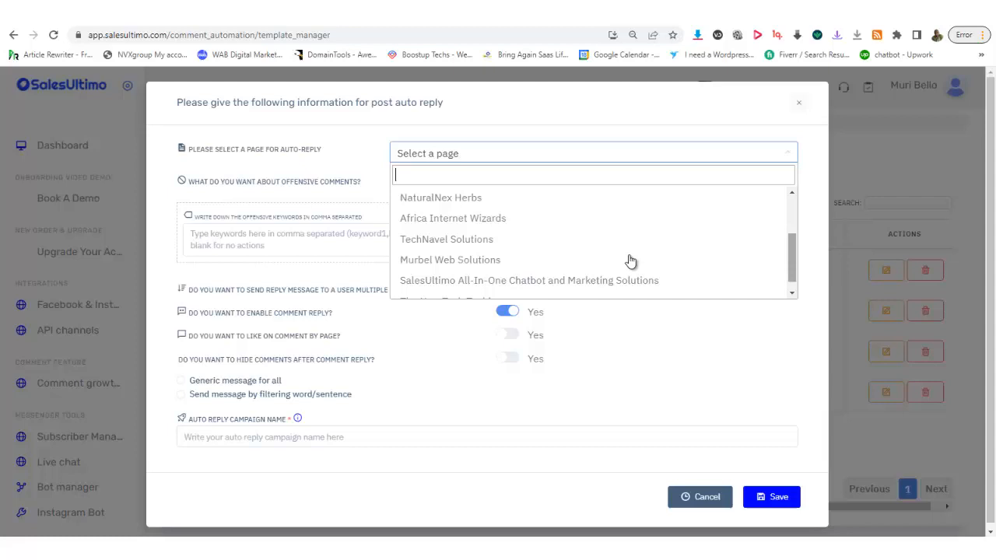
left_click(546, 261)
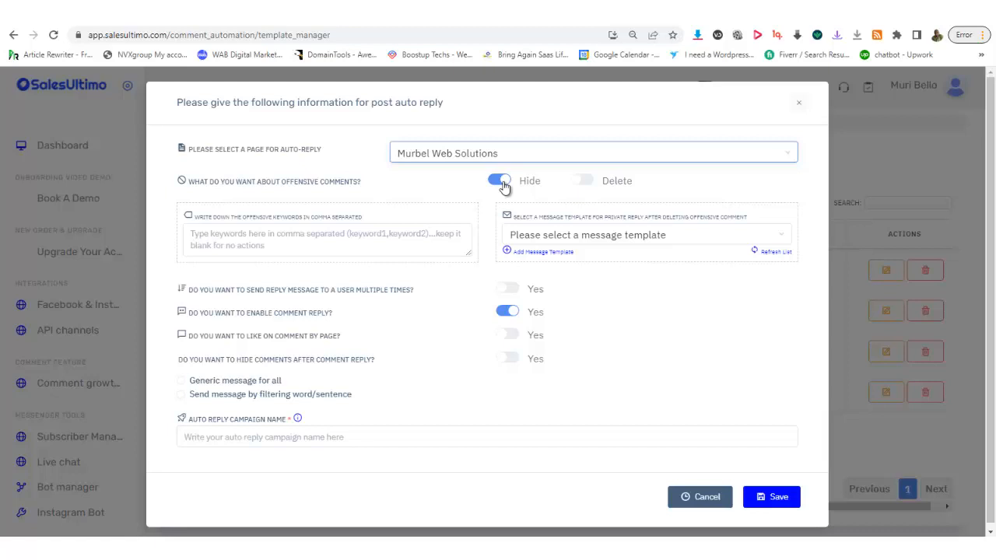
Keep offensive comments set to Hide and enter the offensive keywords "scam,nonsense"
left_click(585, 184)
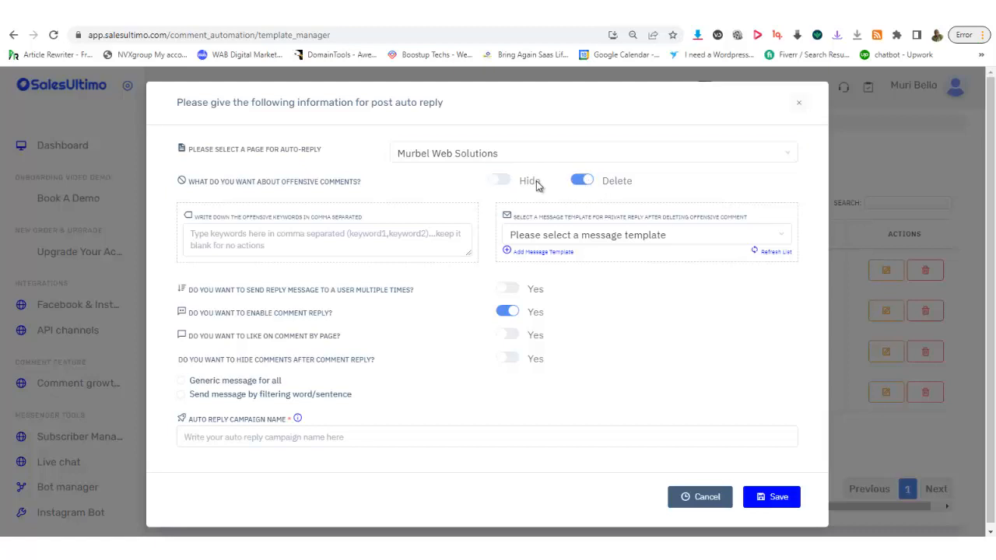
left_click(503, 181)
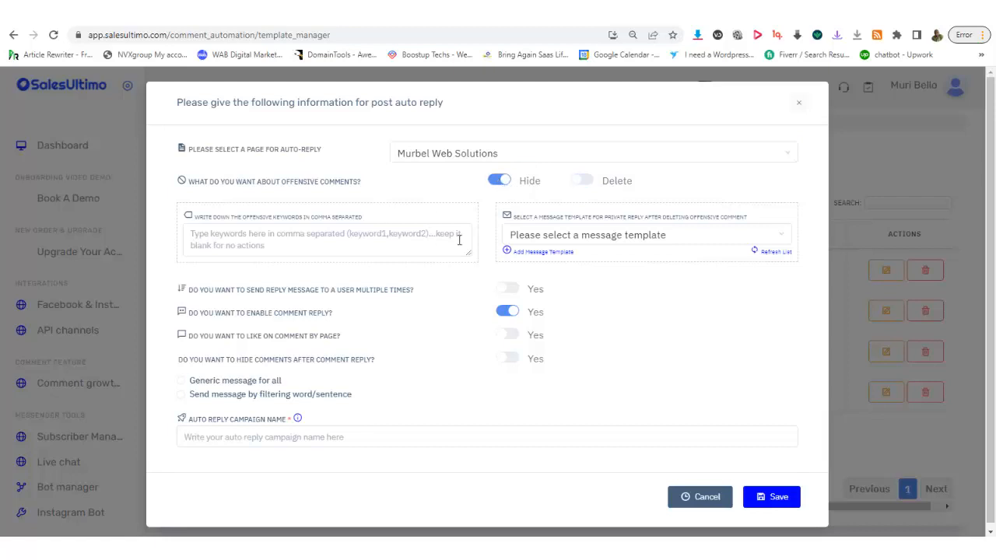
left_click(292, 245)
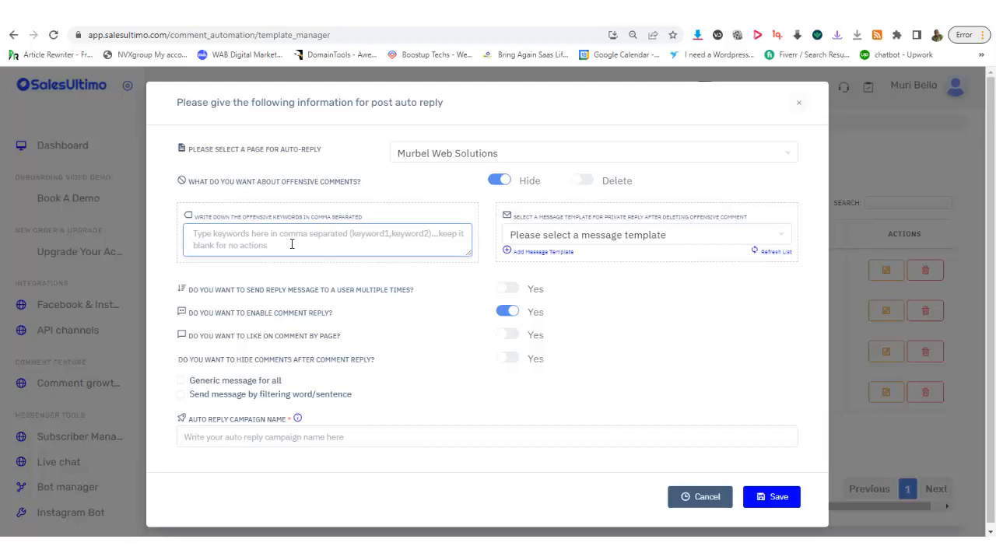
type("sam")
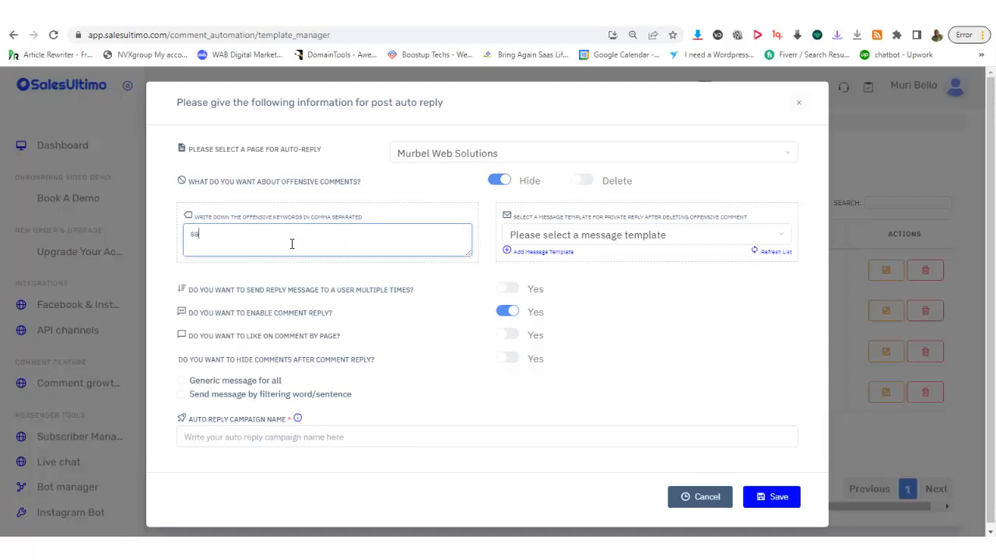
key("BackSpace")
key("BackSpace")
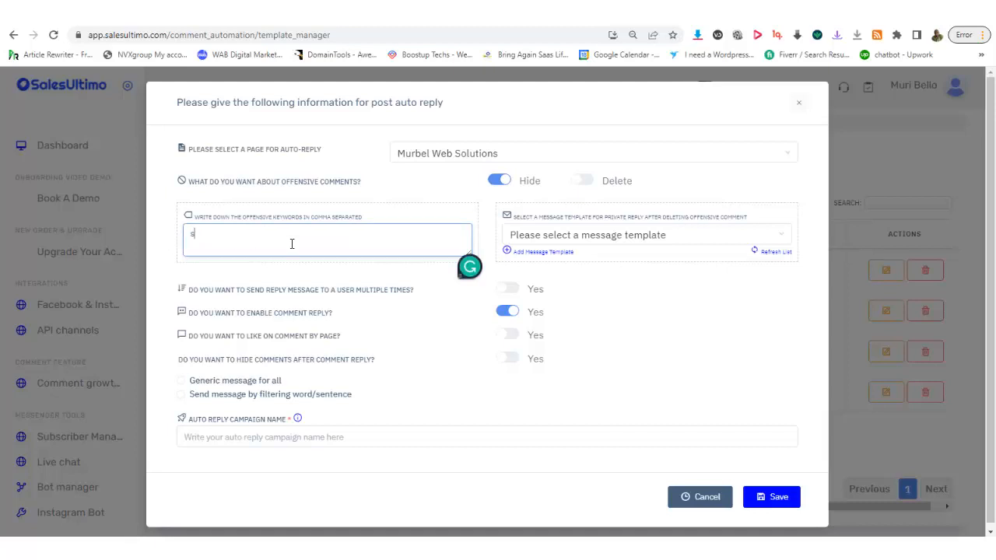
type("cam,nonsenses")
key("BackSpace")
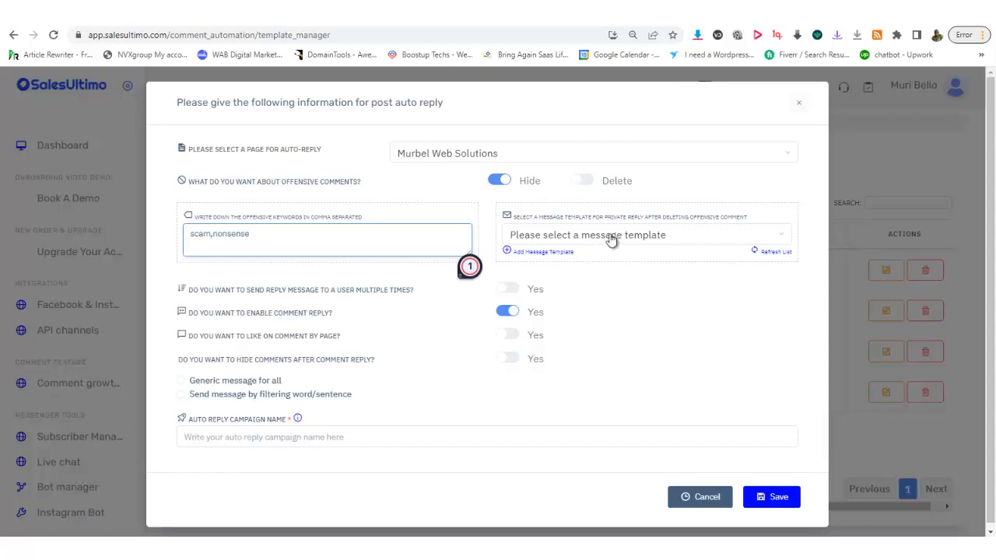
left_click(695, 238)
left_click(735, 182)
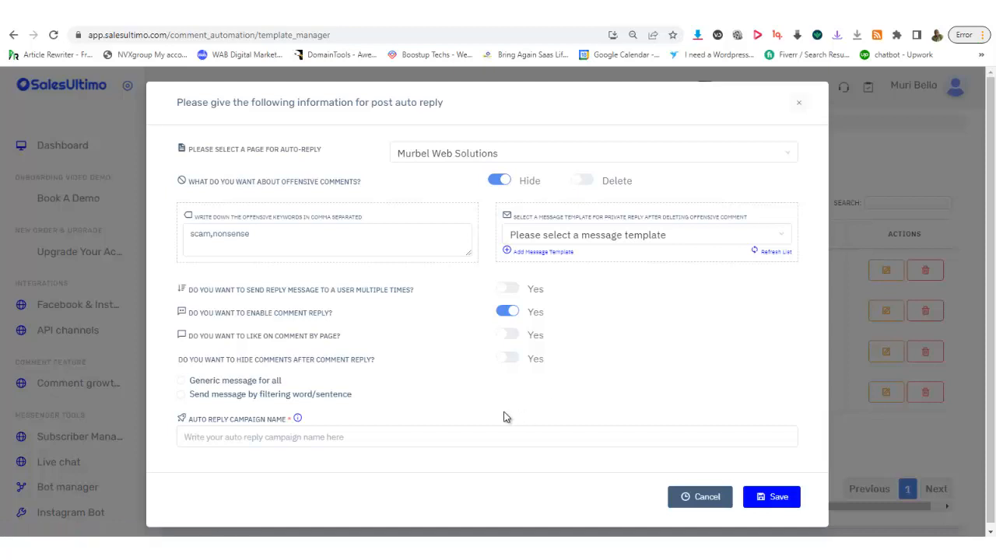
Enable liking of comments by the page, keeping comment reply on and repeated reply messages to a user off
scroll(506, 420, "down", 1)
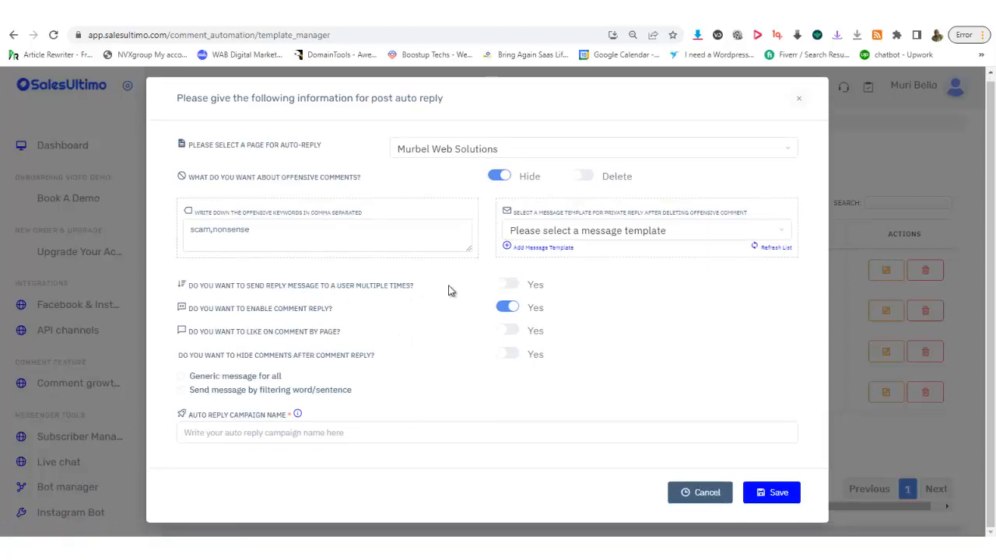
left_click(509, 286)
left_click(510, 286)
left_click(508, 309)
left_click(516, 309)
left_click(510, 332)
Choose the generic message for all and name the auto-reply campaign "murbel test"
left_click(184, 393)
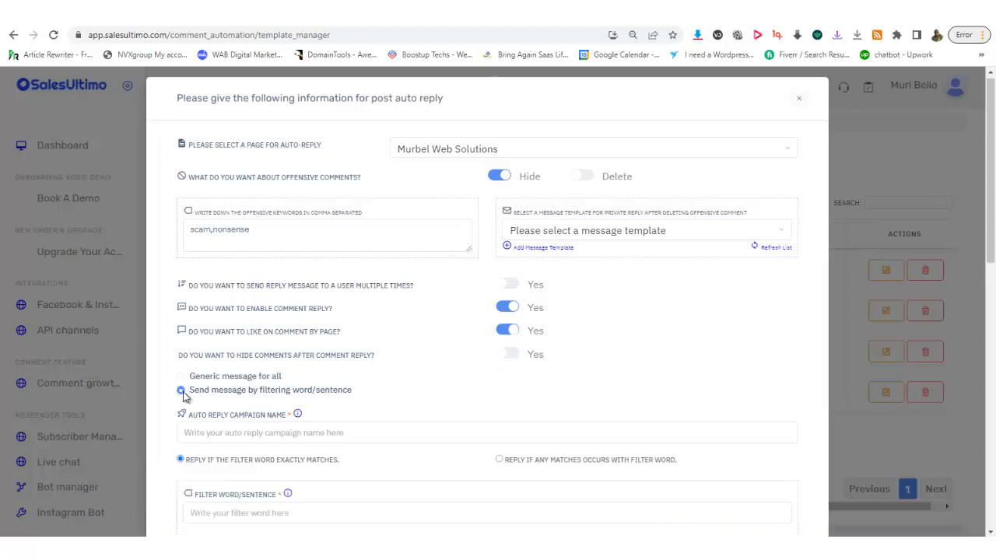
left_click(218, 434)
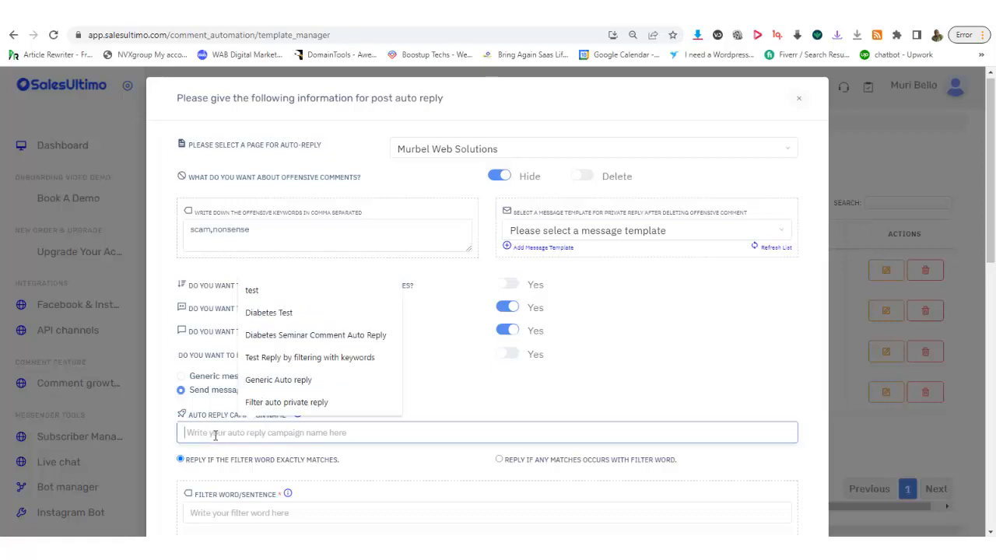
left_click(180, 377)
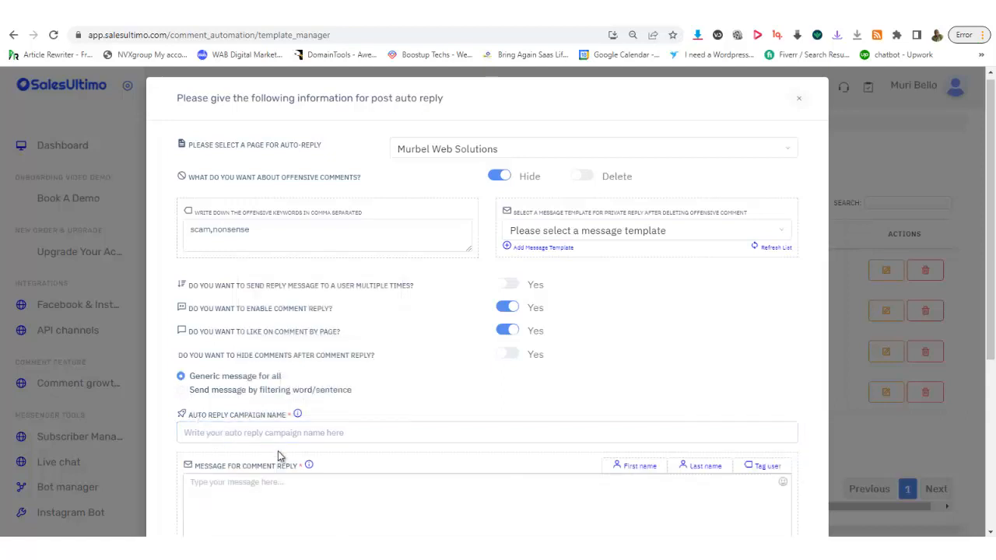
left_click_drag(994, 253, 992, 300)
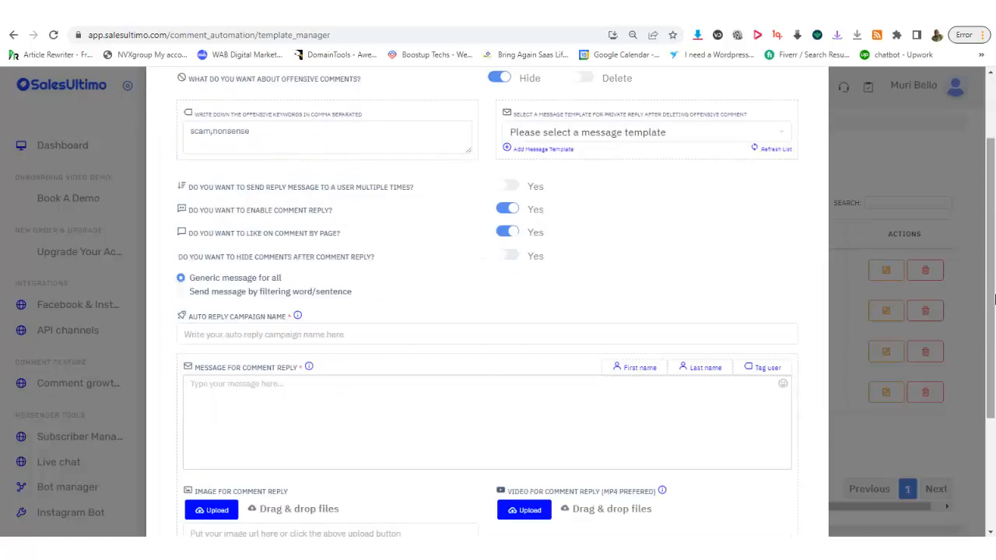
left_click(227, 337)
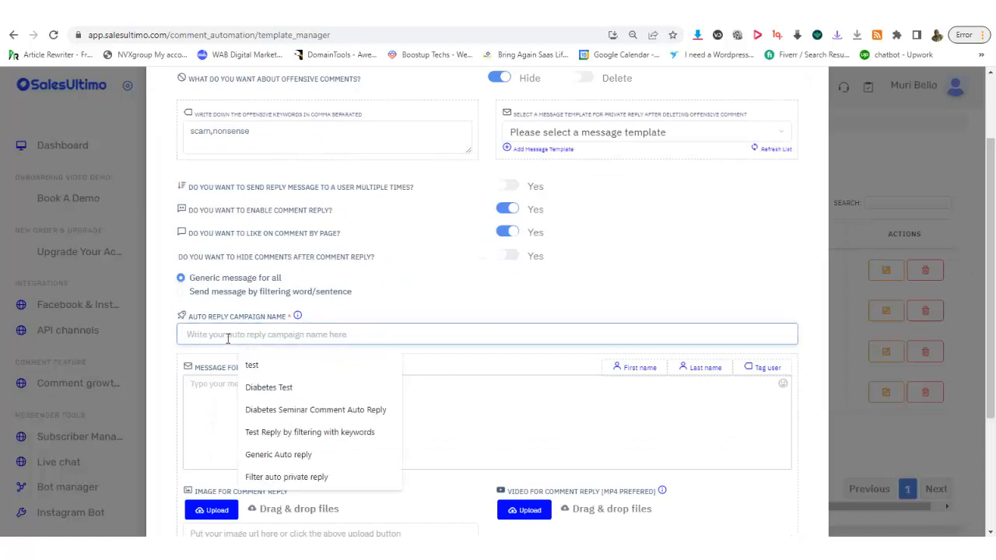
type("murbel")
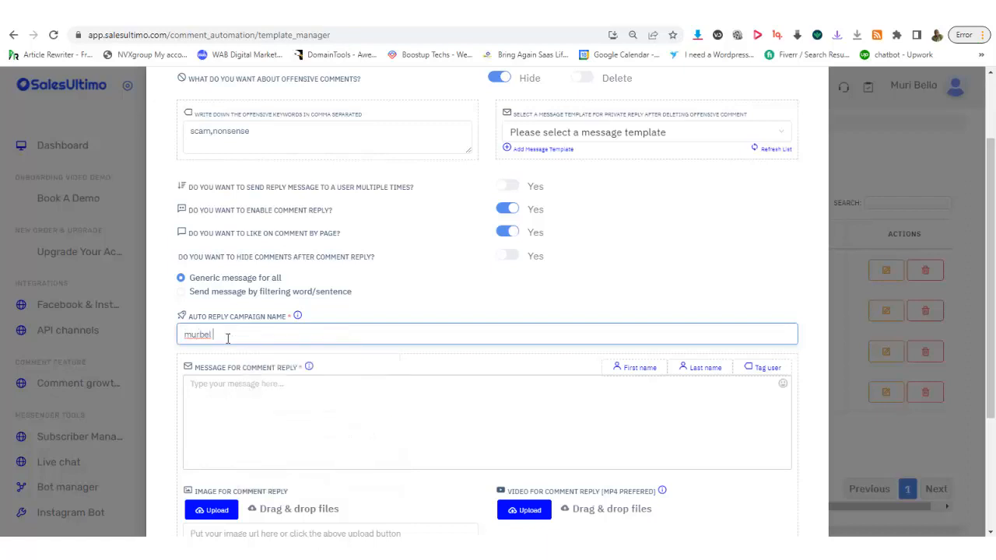
type(" test")
left_click(224, 398)
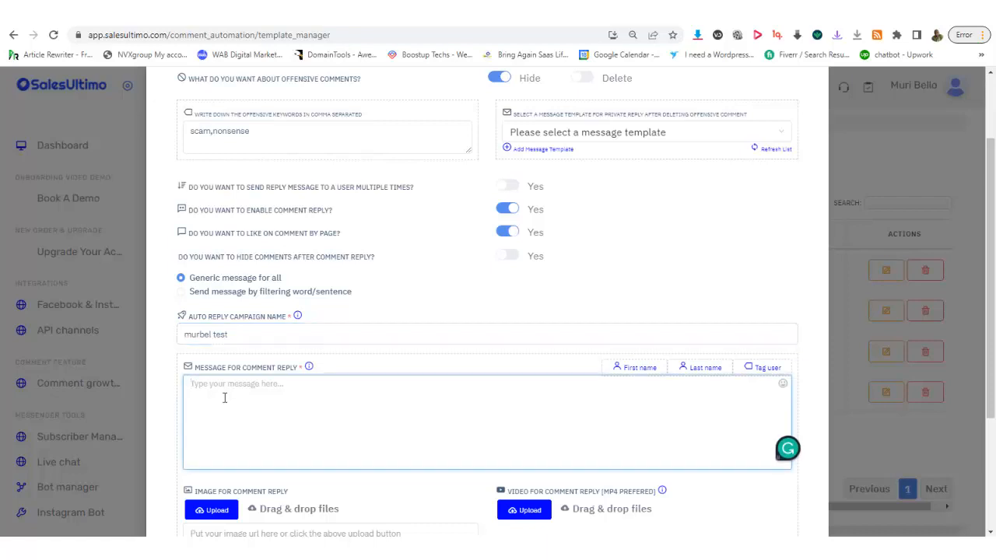
type("Thank you  ")
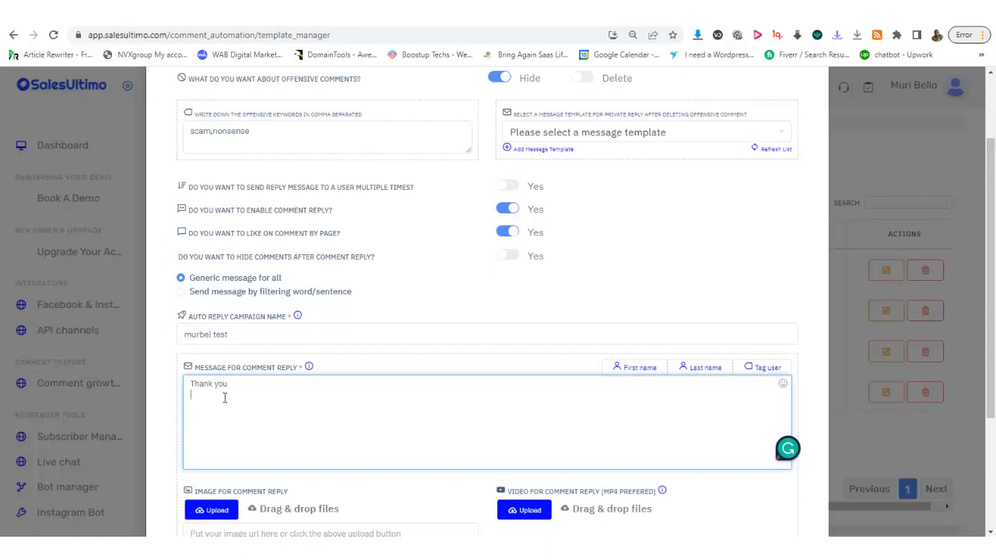
type("W")
key("BackSpace")
type("Visiit www.sa")
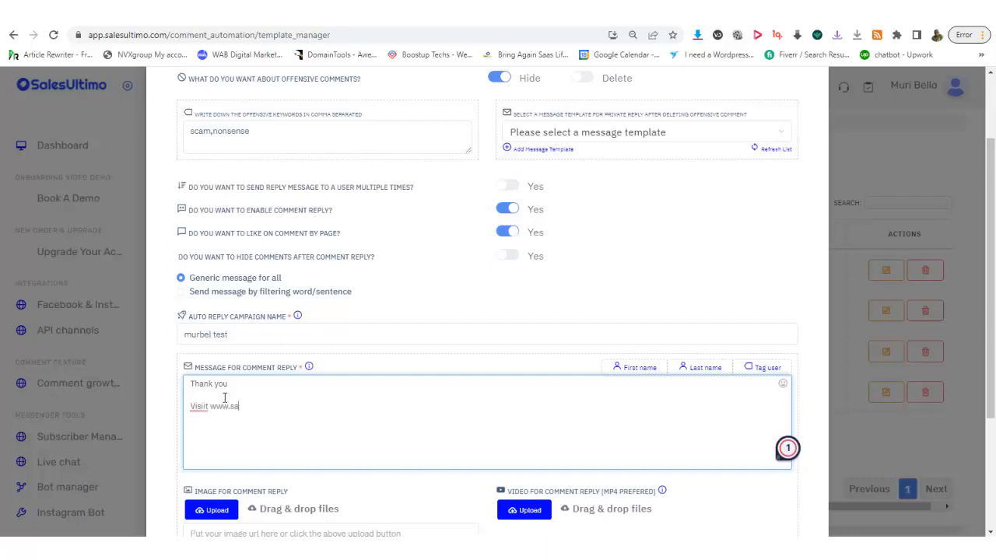
type("lesultimo.com to get free gift  ")
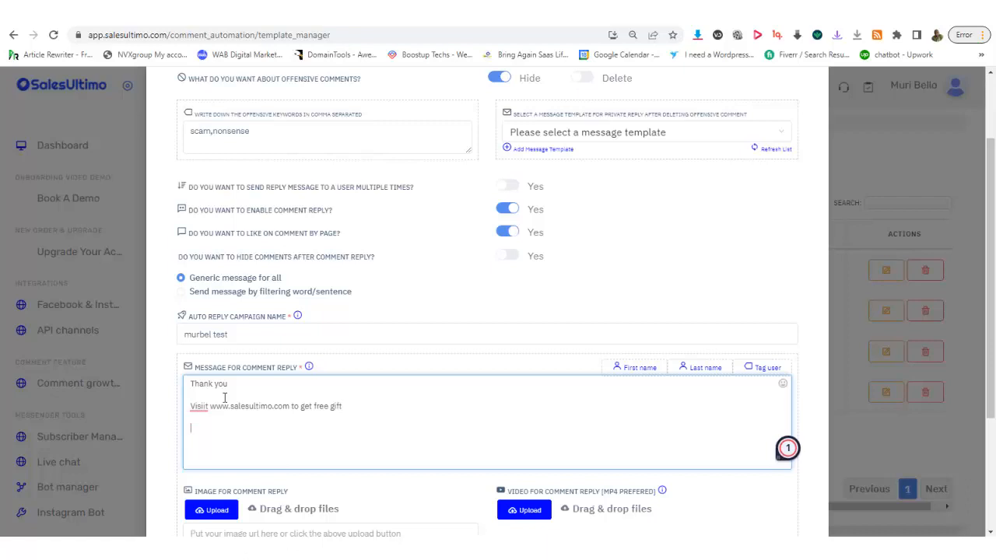
Add the lines "i just a messageto you." and "pls reply" to the end of the comment reply message
type("res")
key("BackSpace")
key("BackSpace")
key("BackSpace")
type("i justa a messageto")
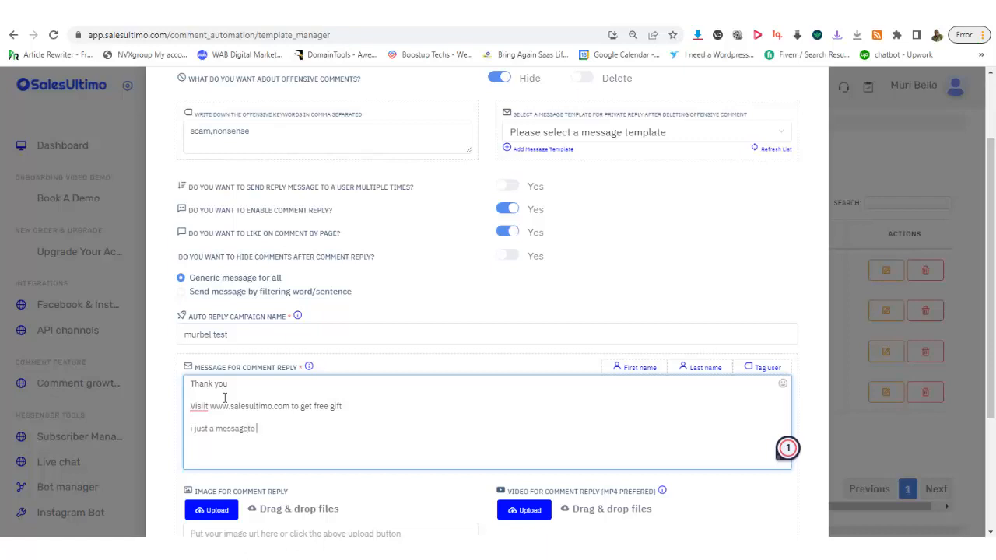
type(" you")
key("BackSpace")
type("yu")
type("u")
type(".")
key("Return")
type("pls reply")
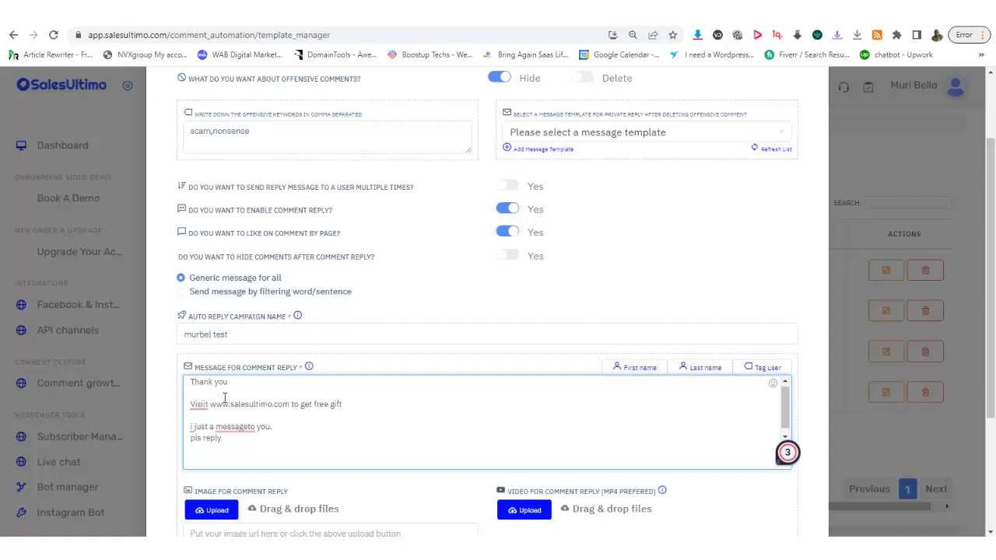
Apply the suggested corrections "message to", "Visit", "i am just" and "to get a free" in the comment reply message
right_click(246, 430)
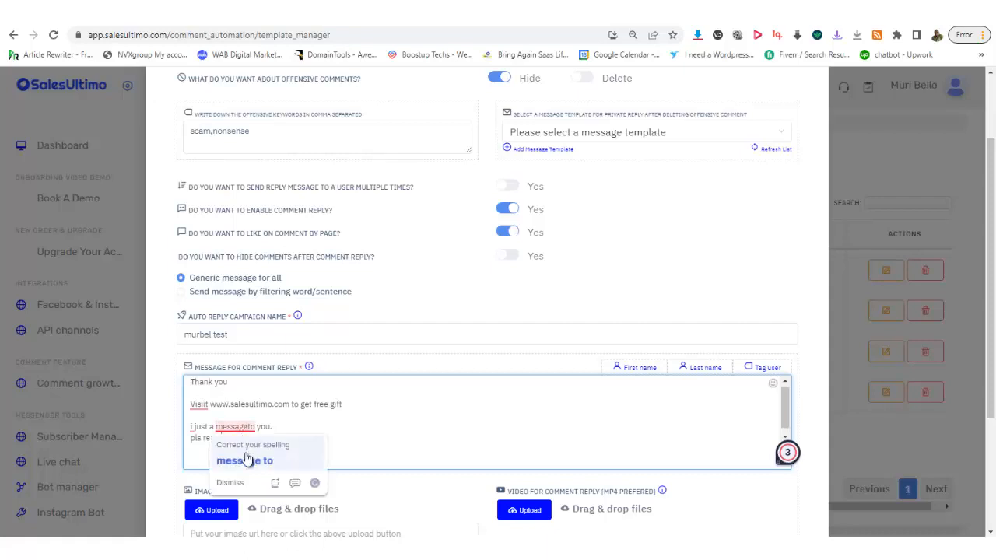
left_click(246, 459)
left_click(198, 405)
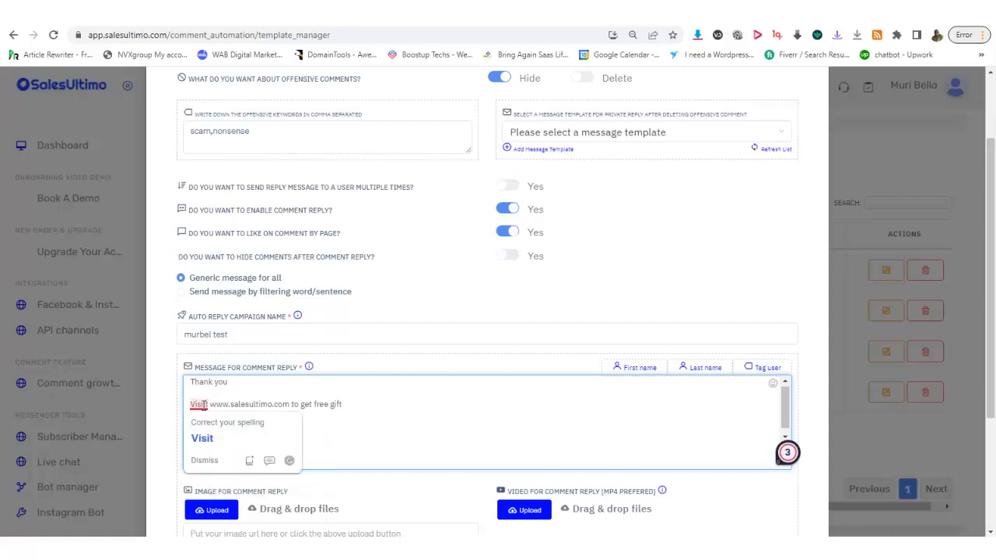
left_click(202, 438)
left_click(199, 427)
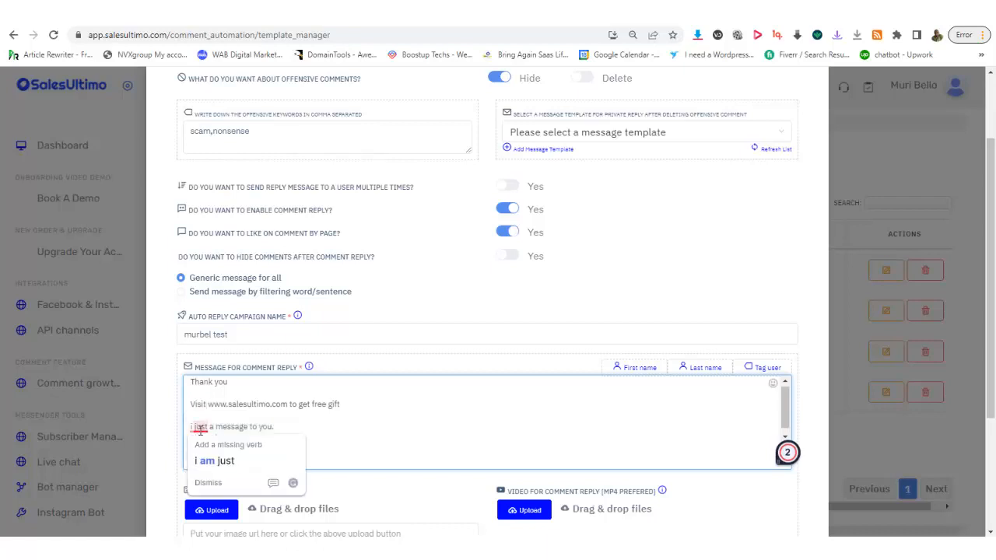
left_click(214, 460)
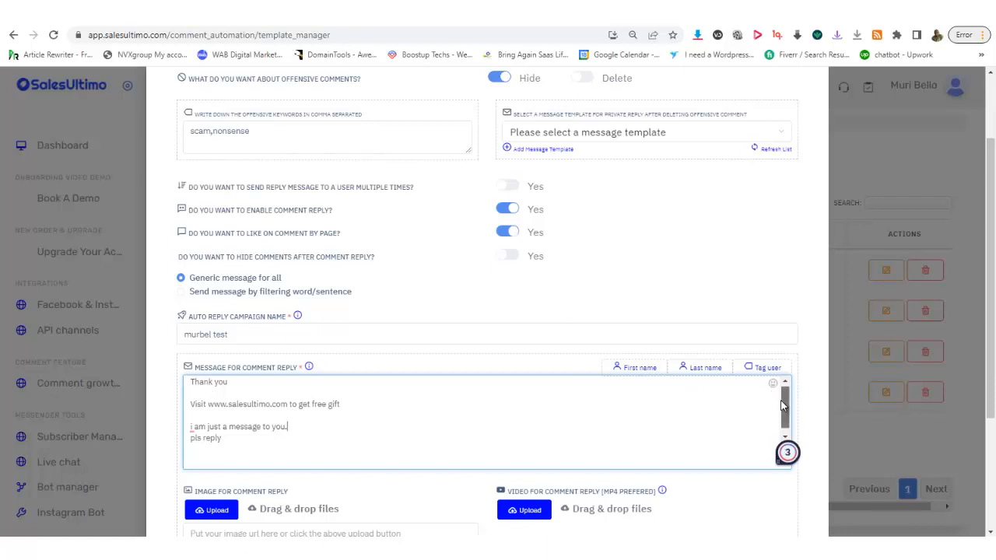
scroll(784, 401, "down", 1)
scroll(784, 401, "down", 3)
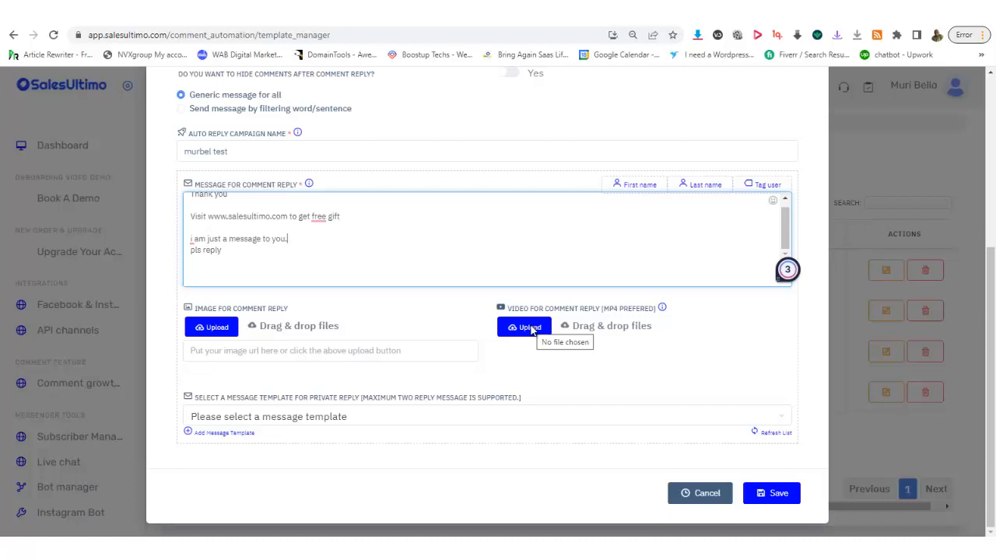
mouse_move(319, 217)
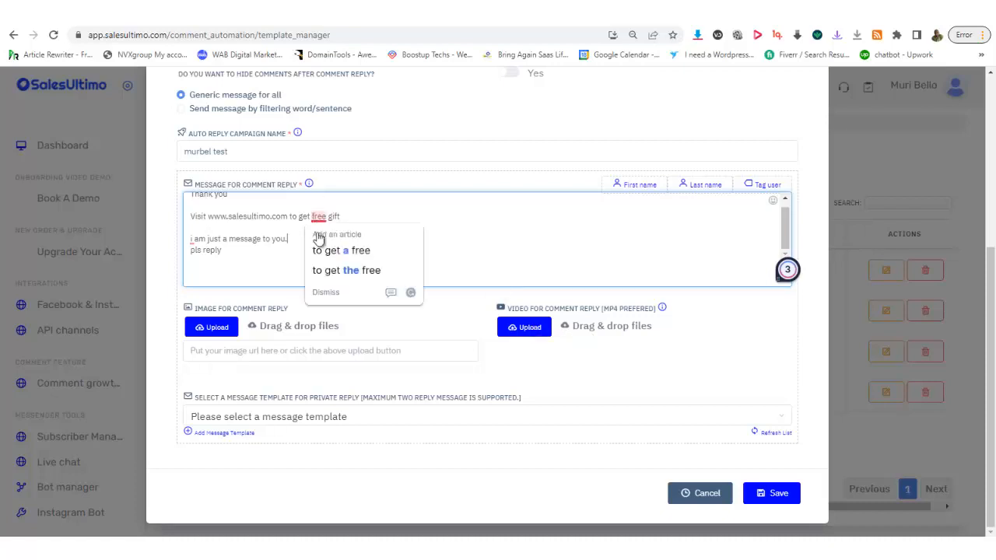
left_click(336, 250)
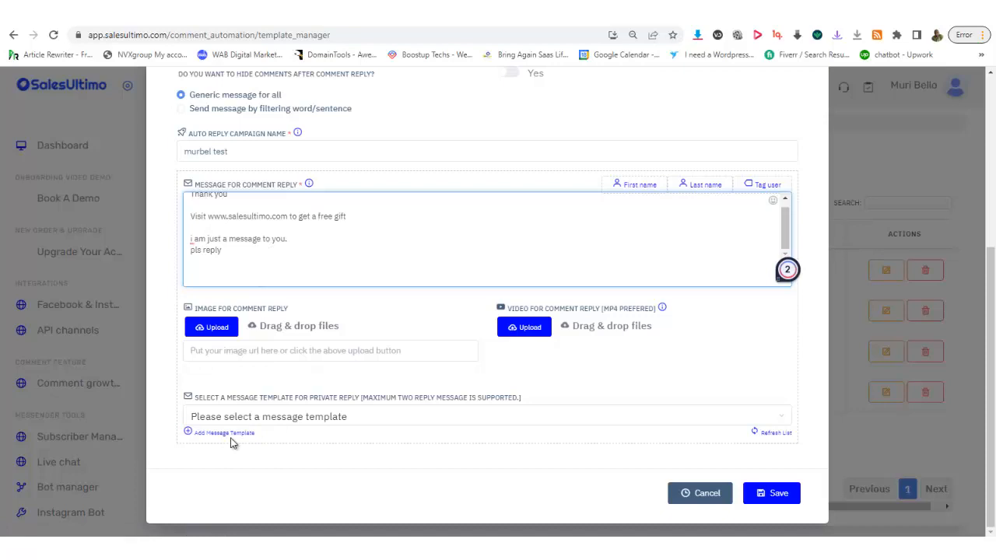
Add a private reply message template named "murbel test private reply" and assign it the label "store funnell"
left_click(347, 426)
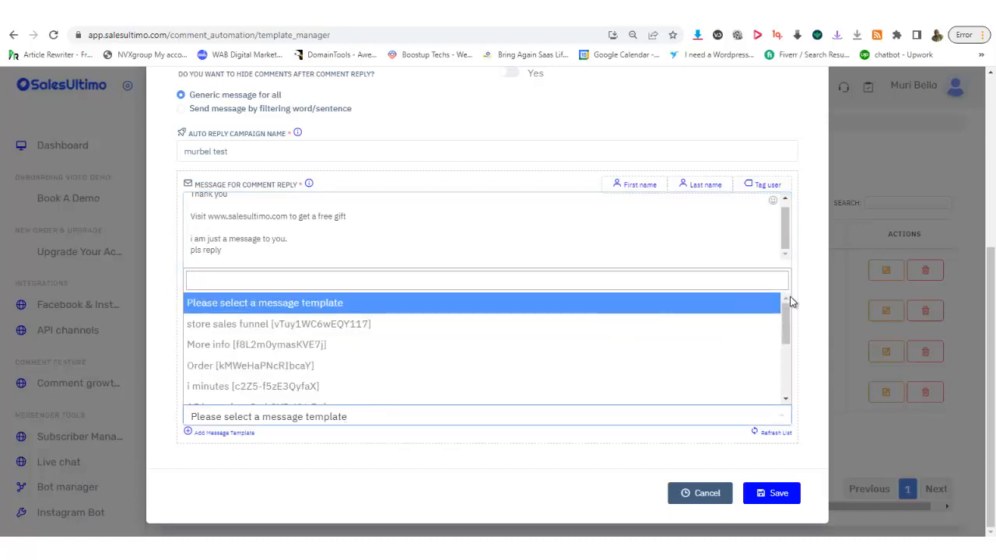
left_click(350, 477)
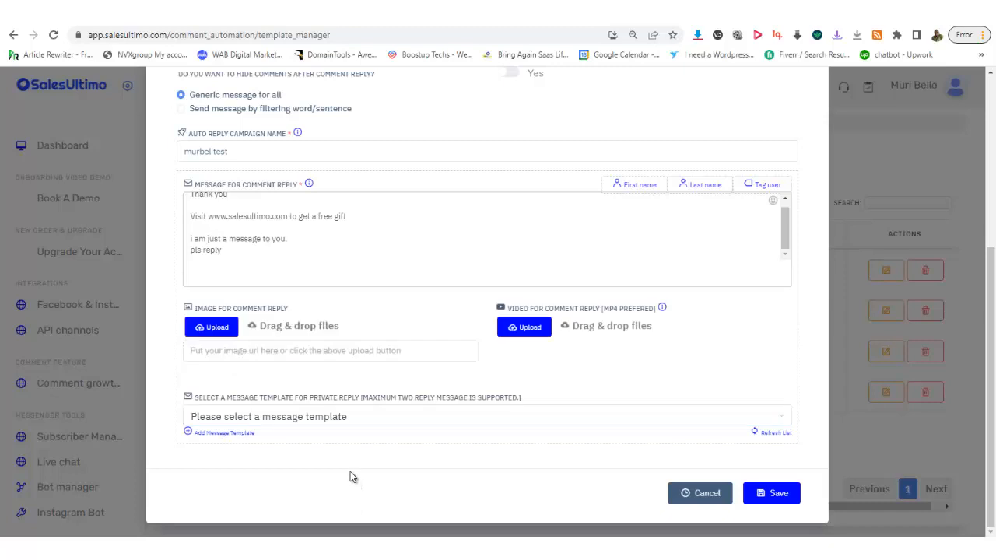
left_click(226, 433)
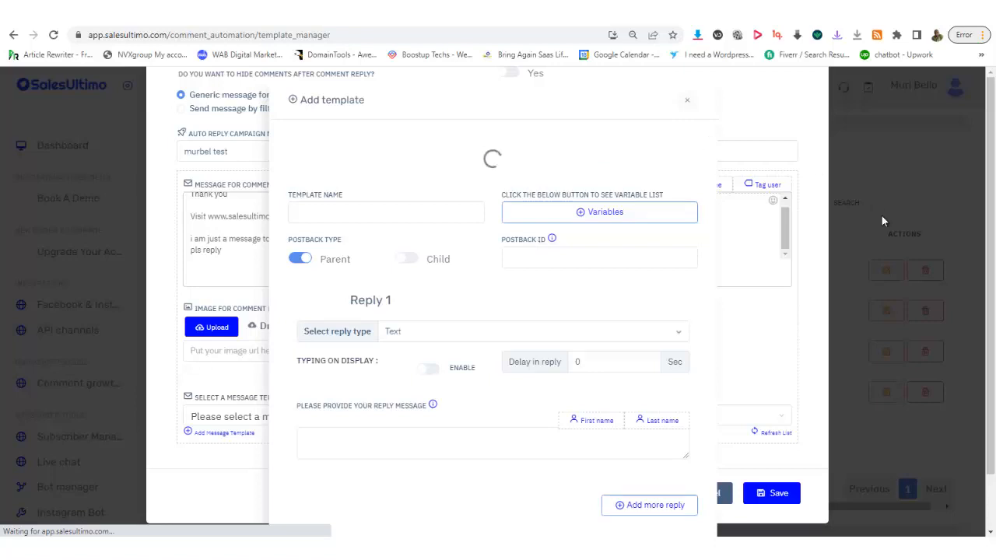
left_click(362, 215)
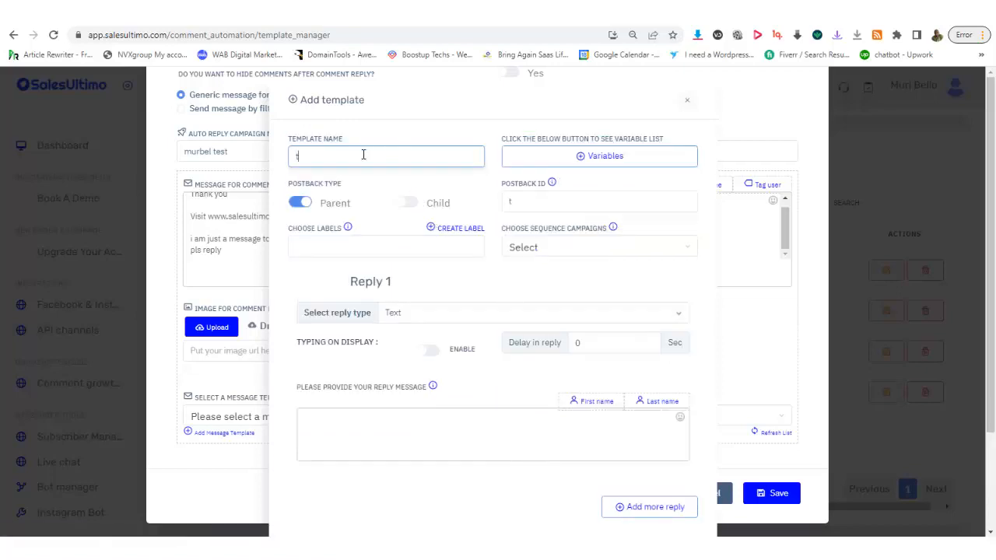
type("est p")
key("BackSpace")
key("BackSpace")
type("m")
key("BackSpace")
key("BackSpace")
key("BackSpace")
key("BackSpace")
key("BackSpace")
key("BackSpace")
type("murbel test")
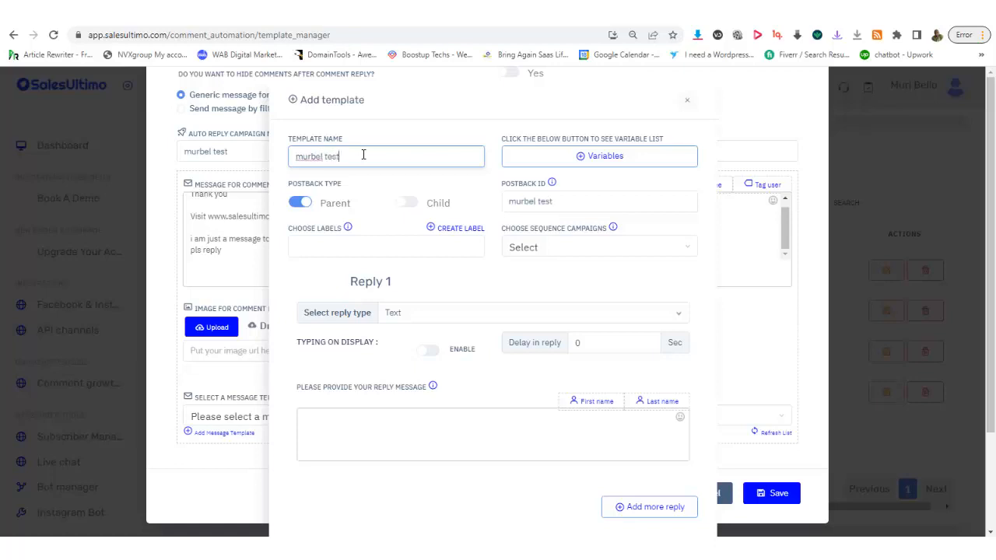
type(" privatereply")
left_click(368, 158)
left_click(307, 251)
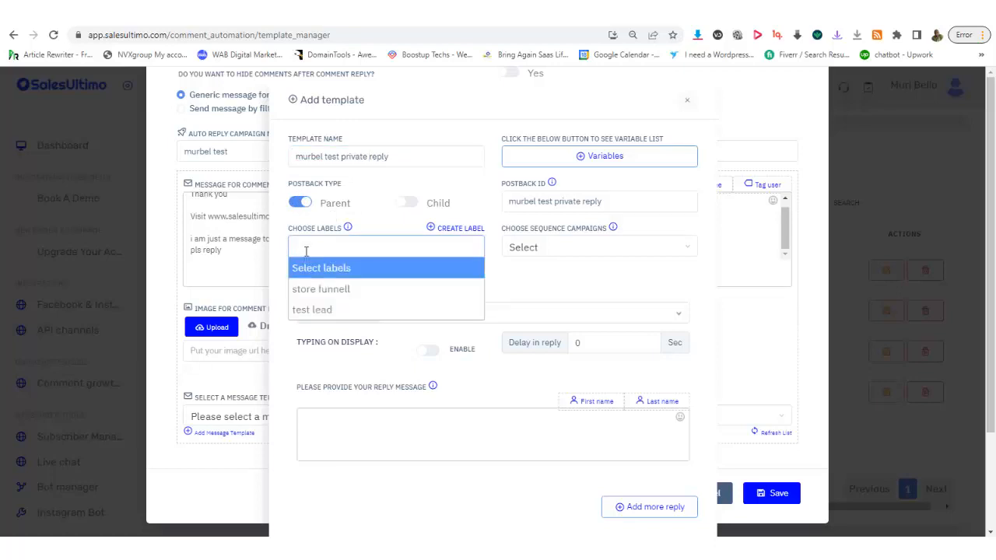
left_click(337, 297)
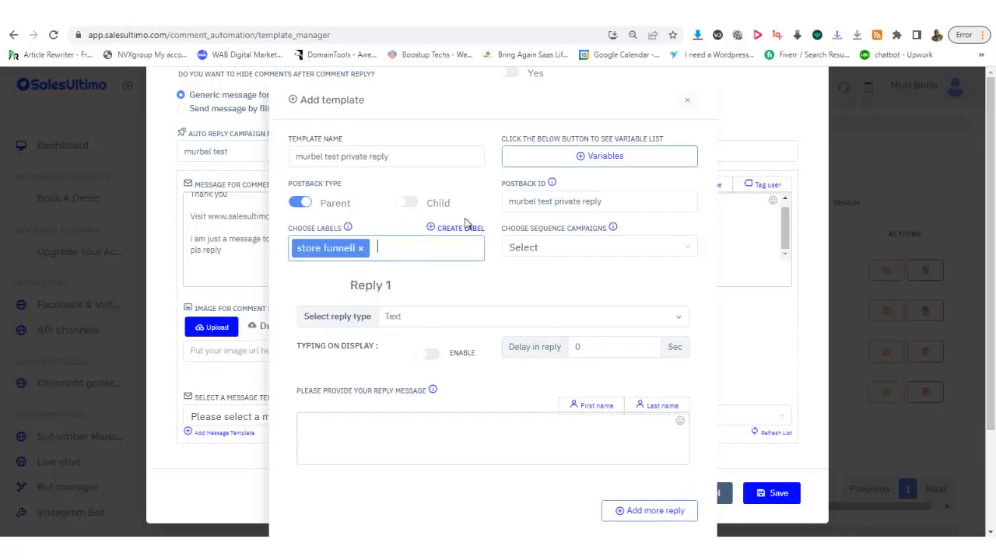
left_click(452, 316)
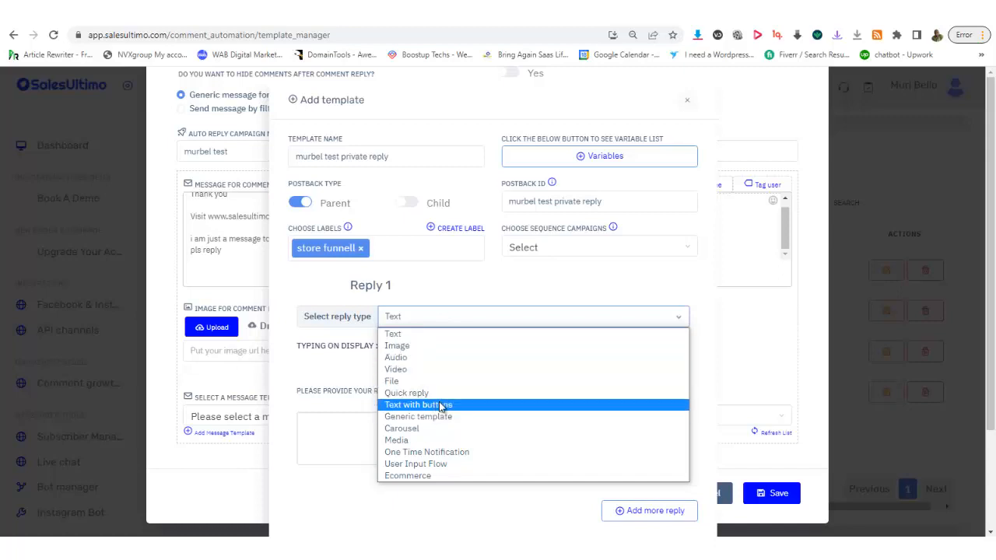
left_click(409, 476)
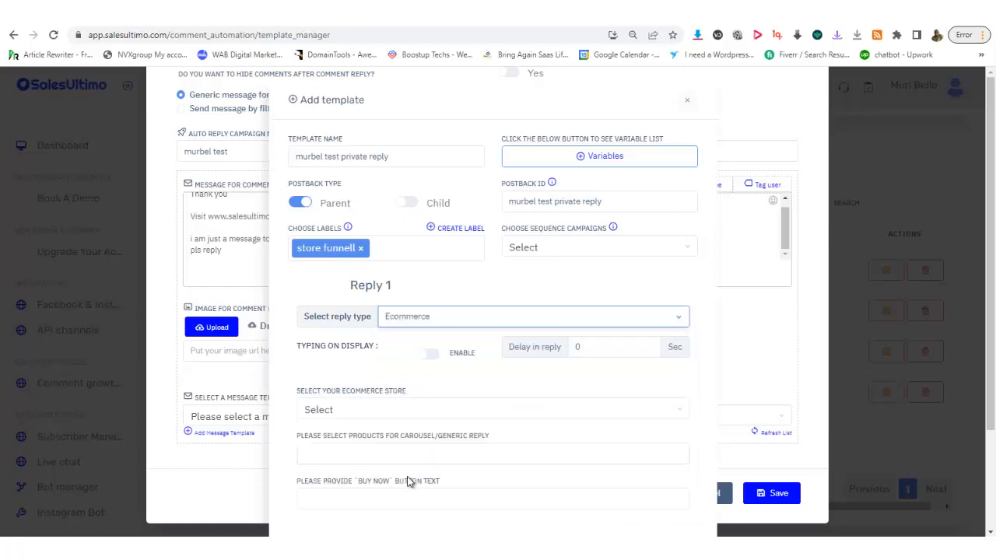
left_click(382, 413)
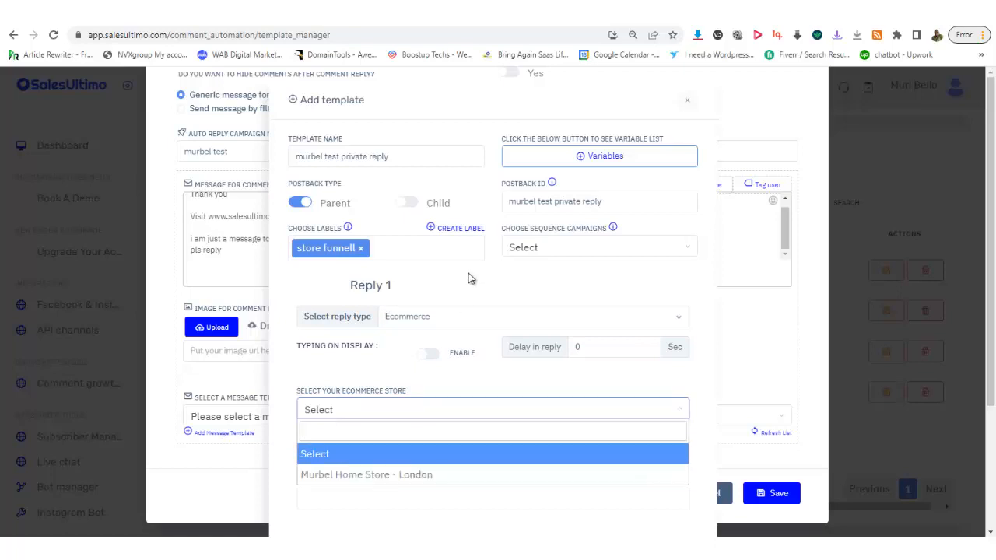
left_click(464, 323)
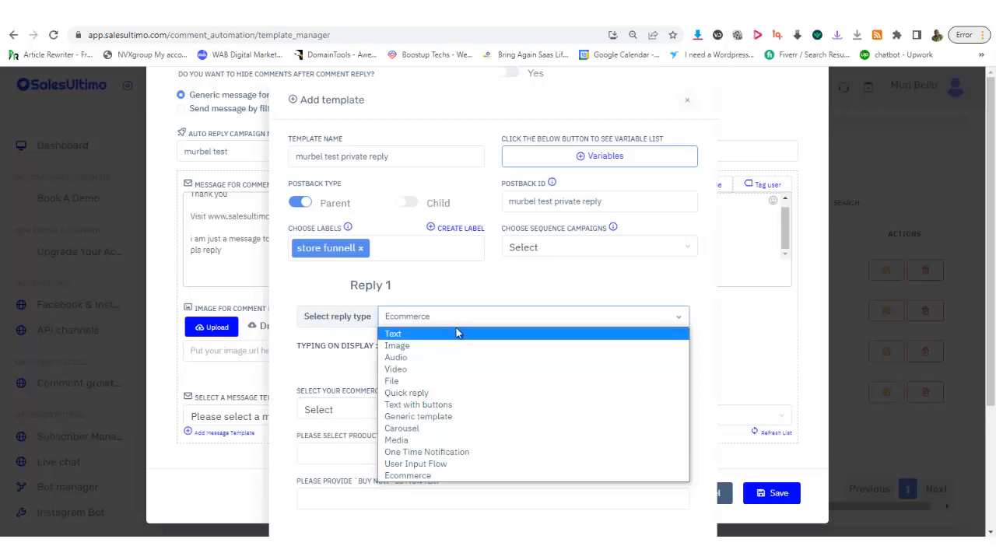
left_click(446, 336)
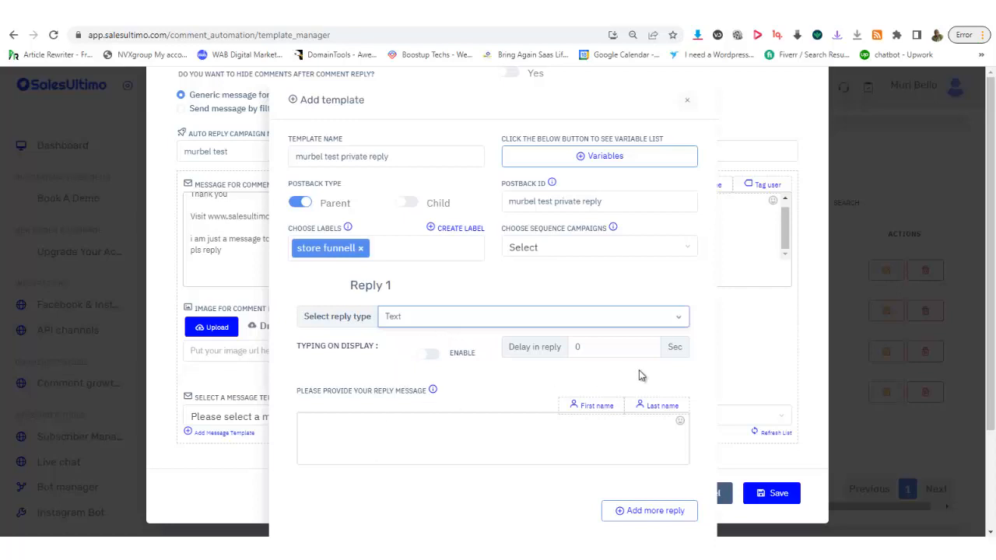
Enable the typing-on display for Reply 1 and set its reply delay to 2 seconds
left_click(433, 355)
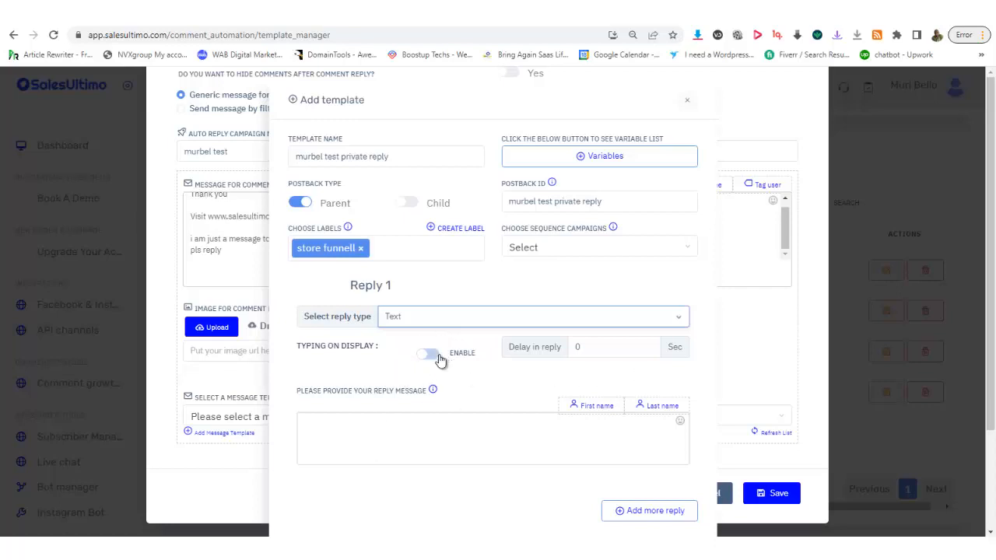
left_click(609, 351)
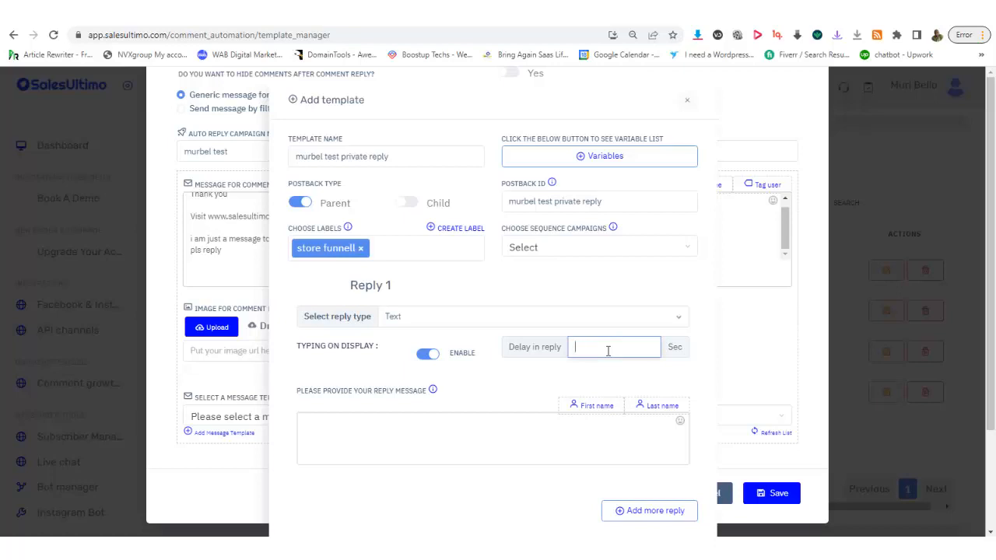
type("2")
Write the reply message as "hi" plus the first name variable, followed by a separate line "To make a purchase type order or price"
left_click(464, 425)
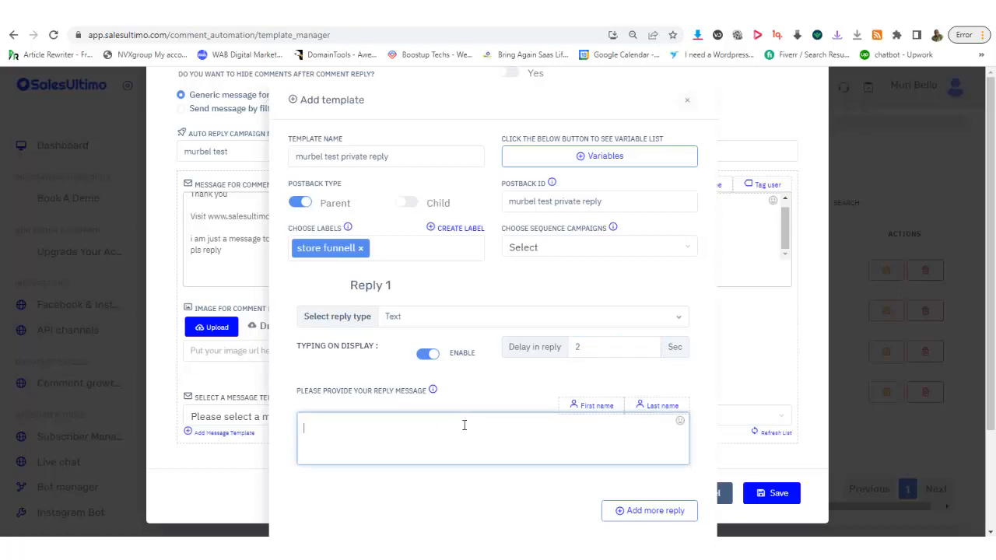
type("hi")
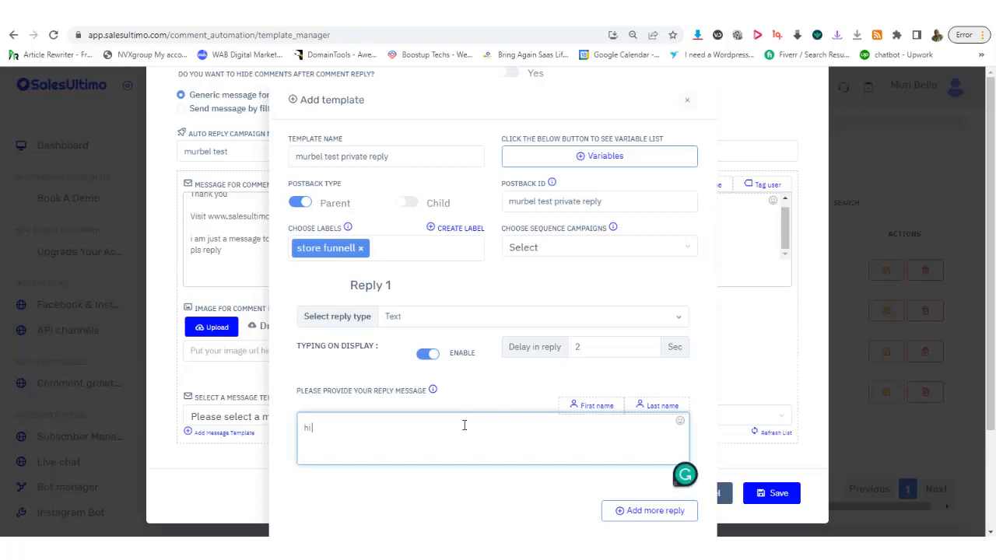
left_click(592, 408)
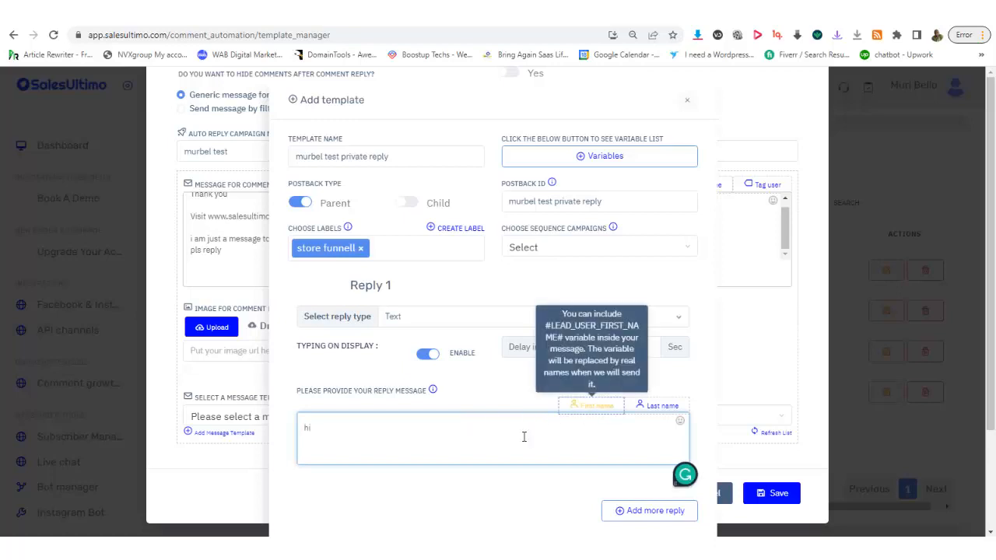
left_click(479, 435)
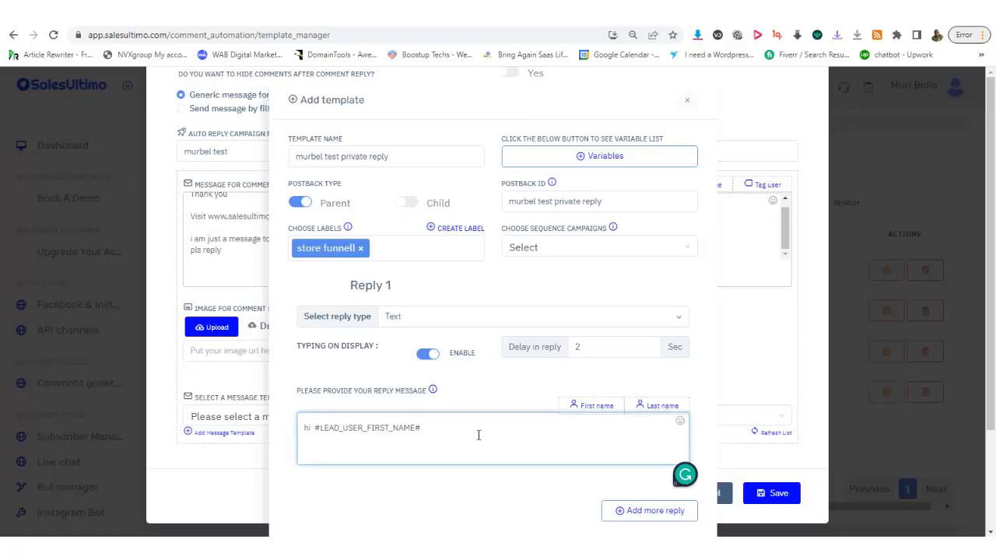
type("To majke purchase type order")
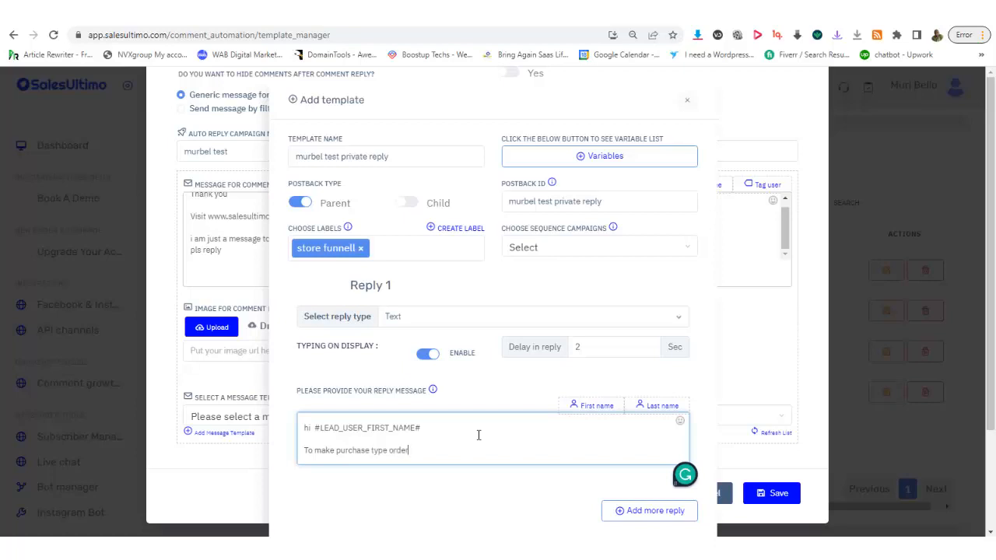
type(" or price")
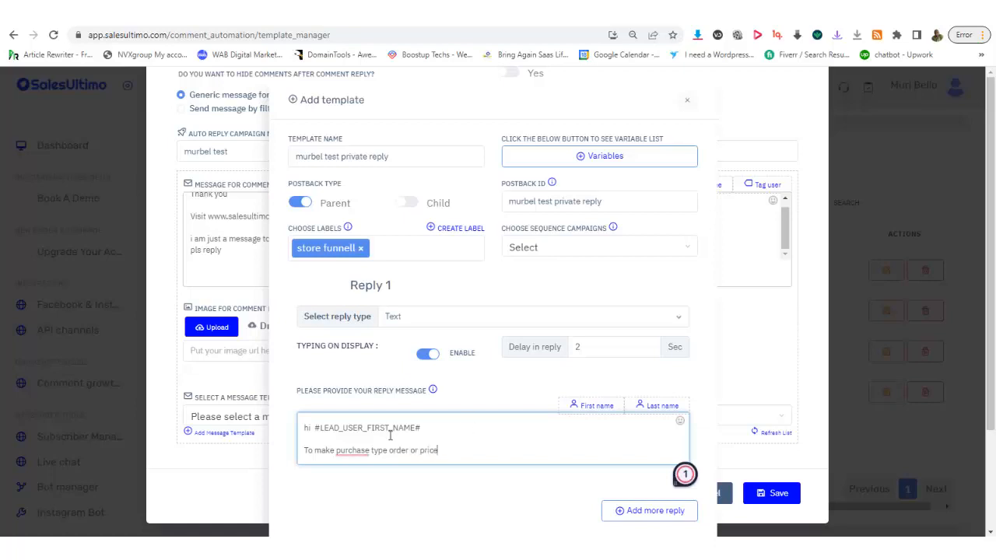
mouse_move(352, 452)
left_click(358, 481)
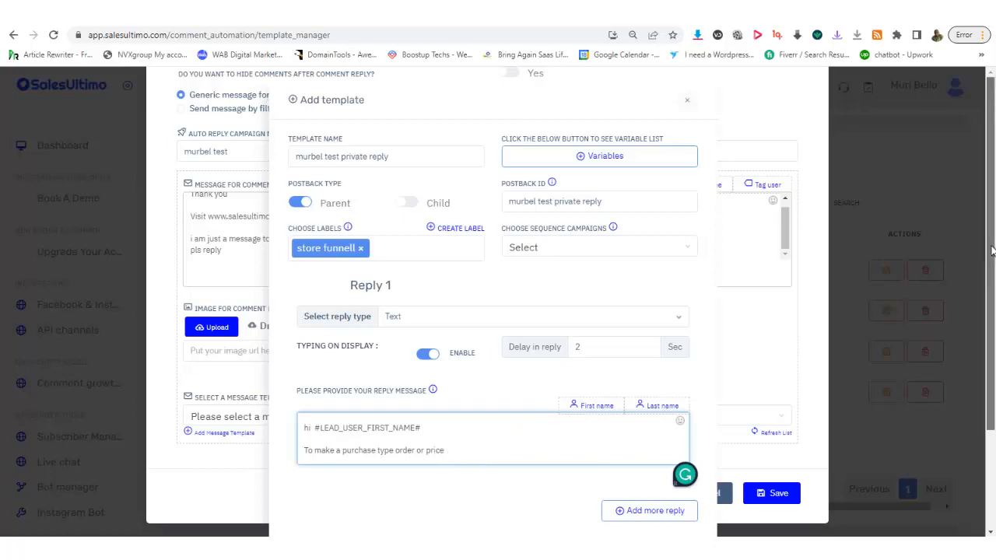
Submit the private reply template, then close its form and refresh the list of message templates
scroll(991, 249, "down", 2)
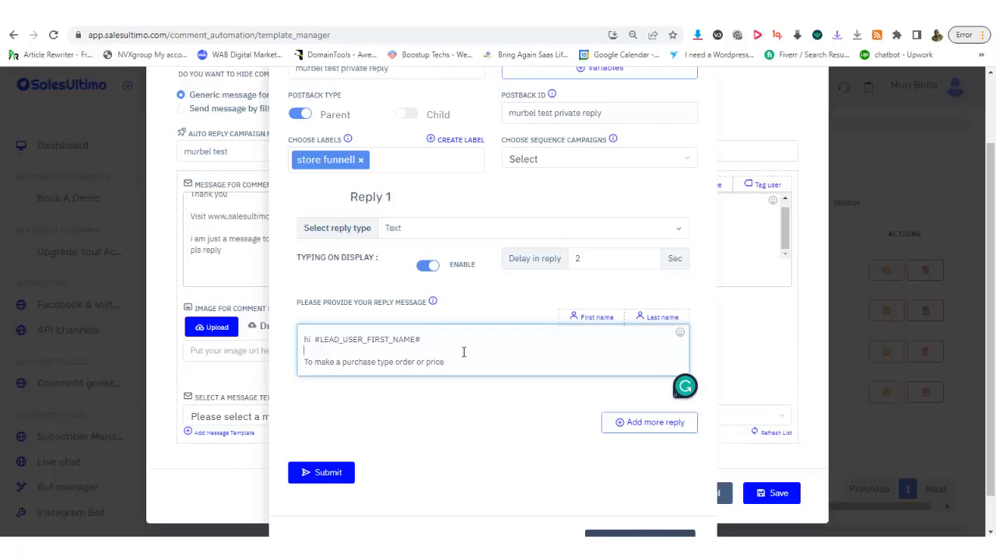
left_click(332, 476)
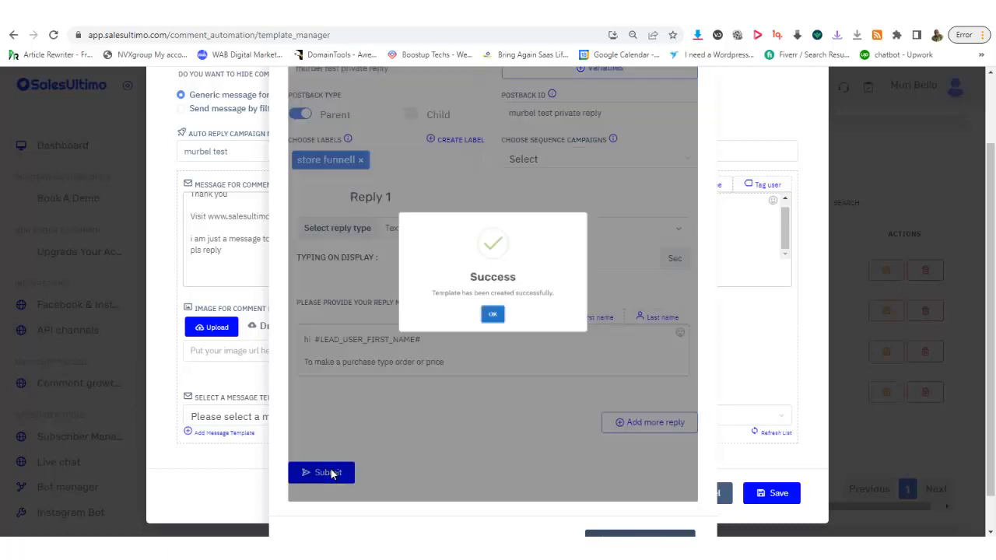
left_click(497, 335)
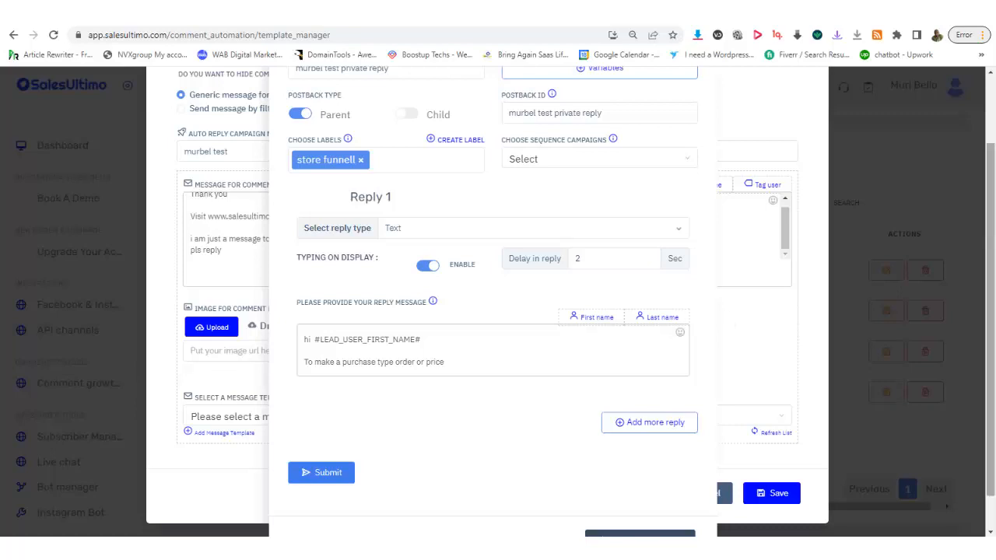
scroll(991, 208, "down", 1)
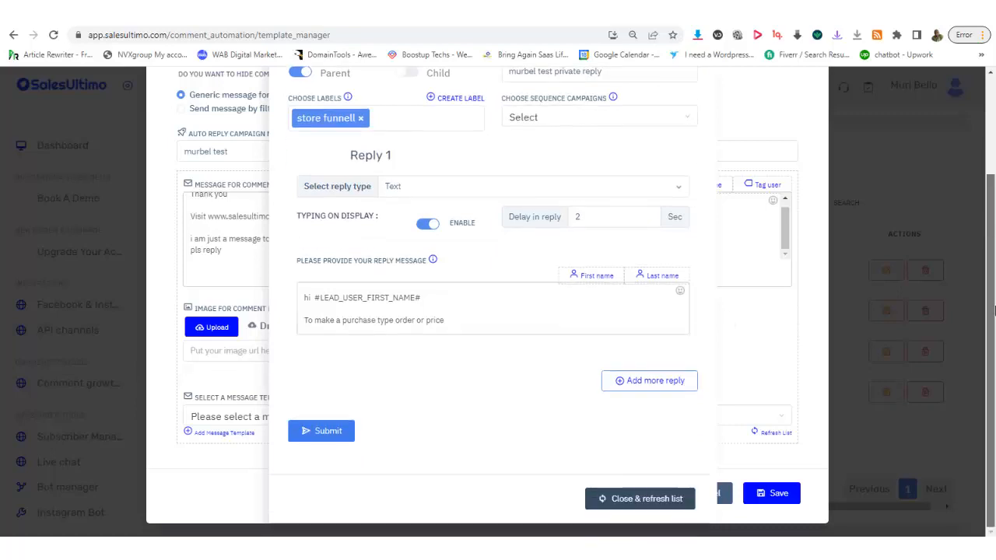
left_click(640, 500)
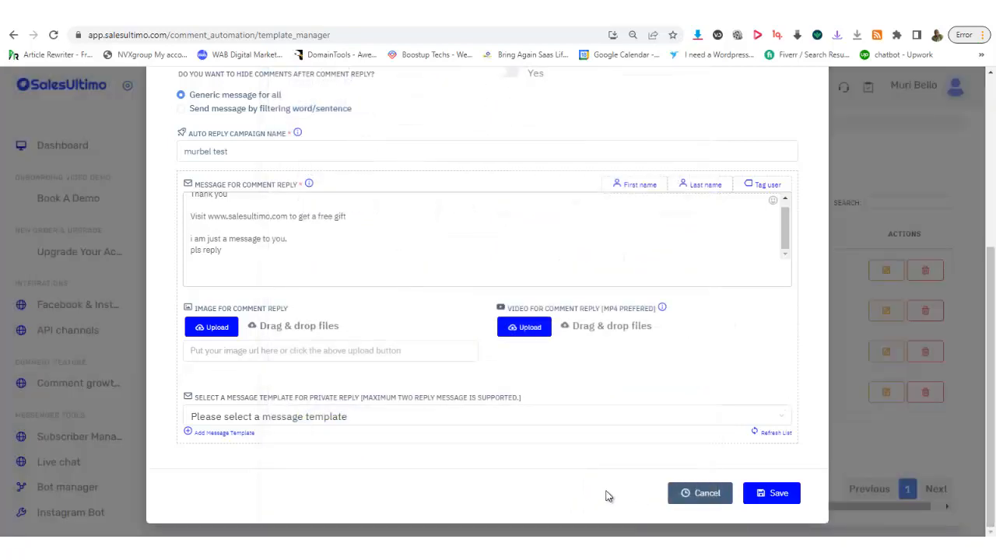
Review the comment reply message and the list of message templates available for the private reply
left_click(350, 421)
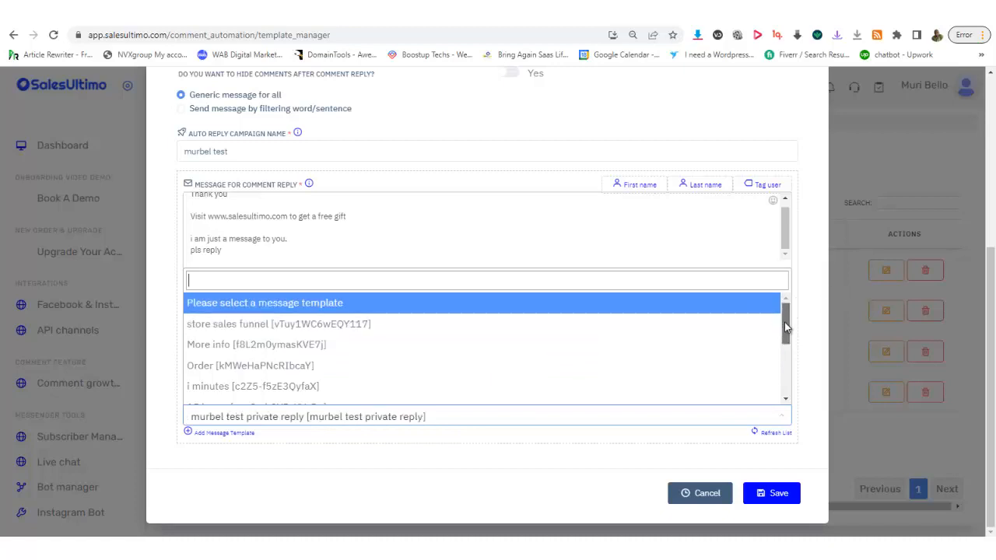
scroll(784, 328, "down", 2)
left_click(520, 474)
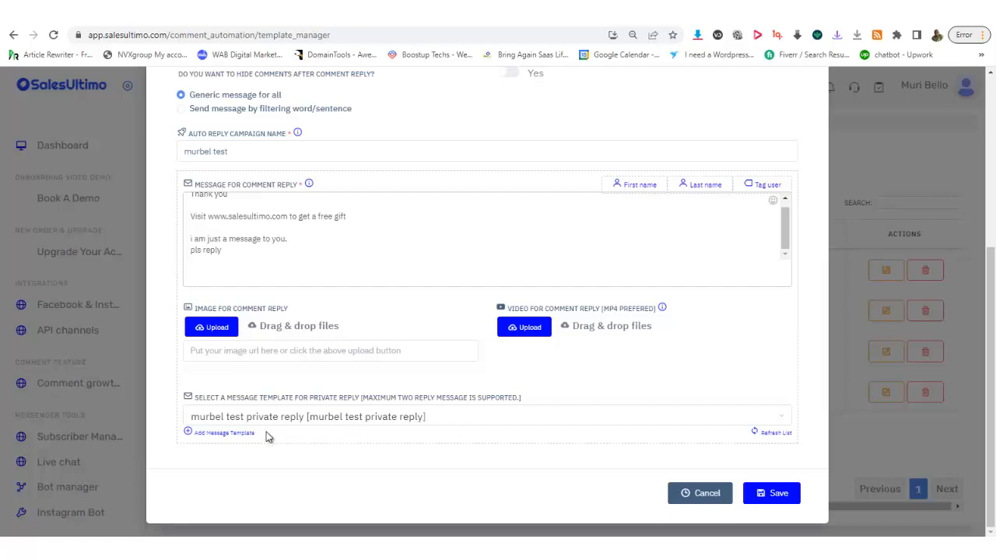
left_click(281, 231)
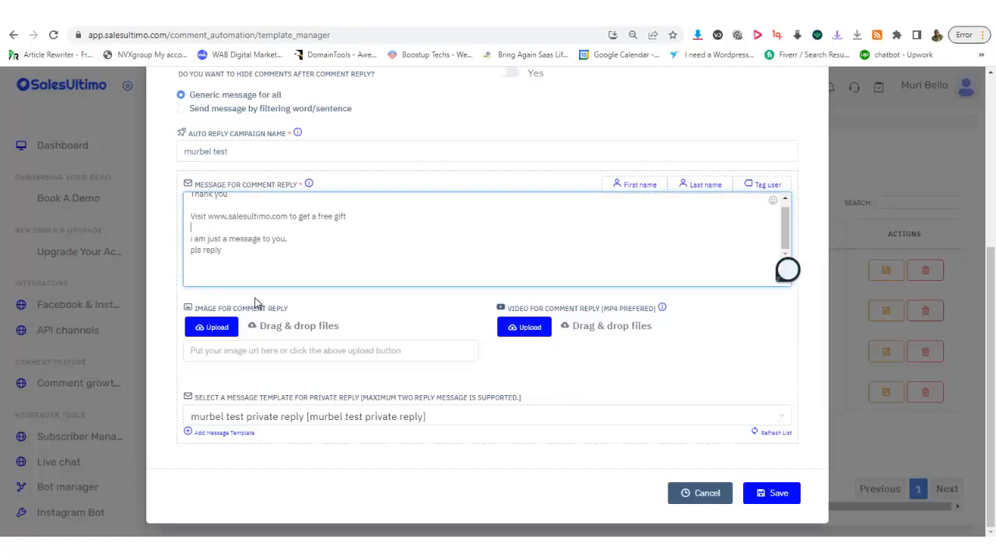
left_click(222, 248)
left_click(376, 421)
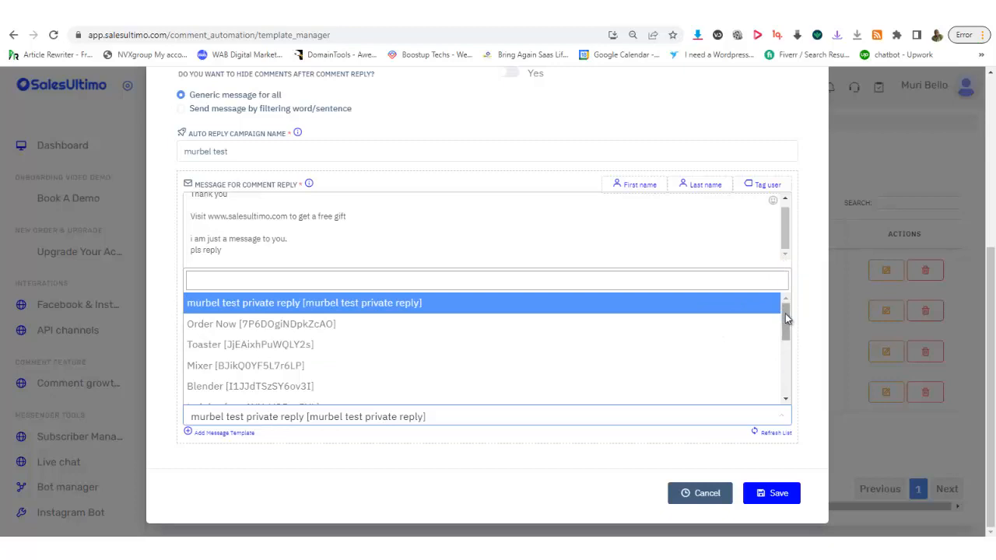
left_click_drag(785, 315, 782, 397)
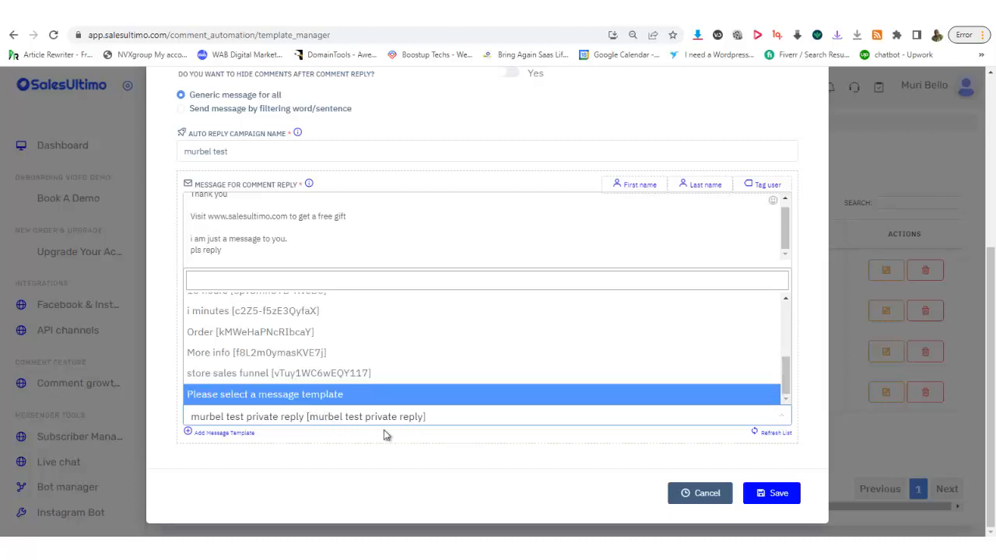
left_click(353, 459)
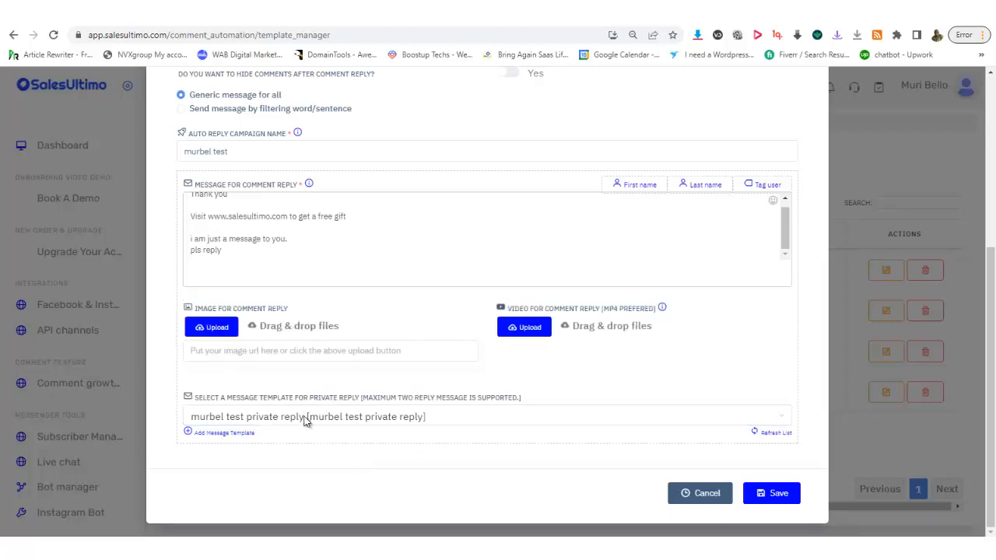
Save the "murbel test" auto-reply template and open the Facebook and Instagram accounts page
left_click(778, 493)
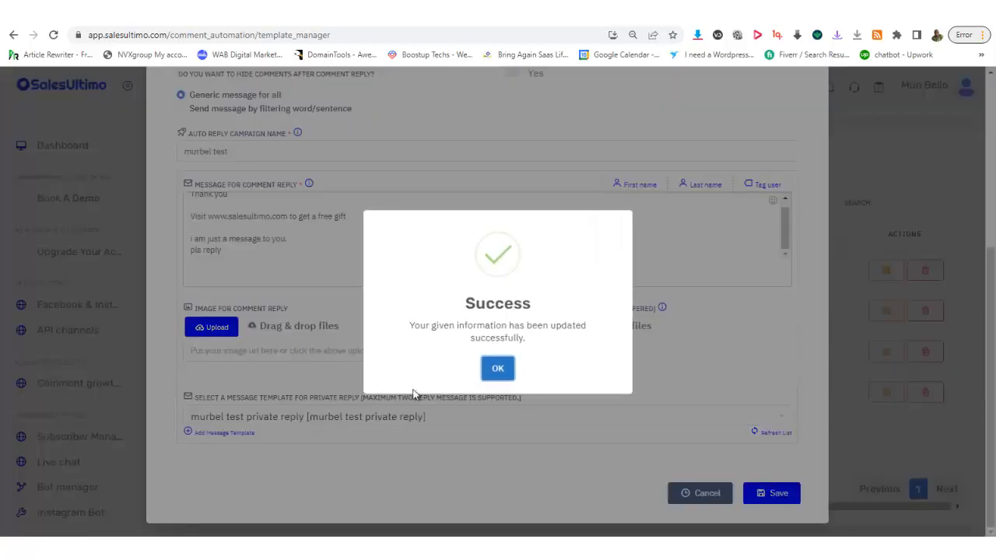
left_click(498, 367)
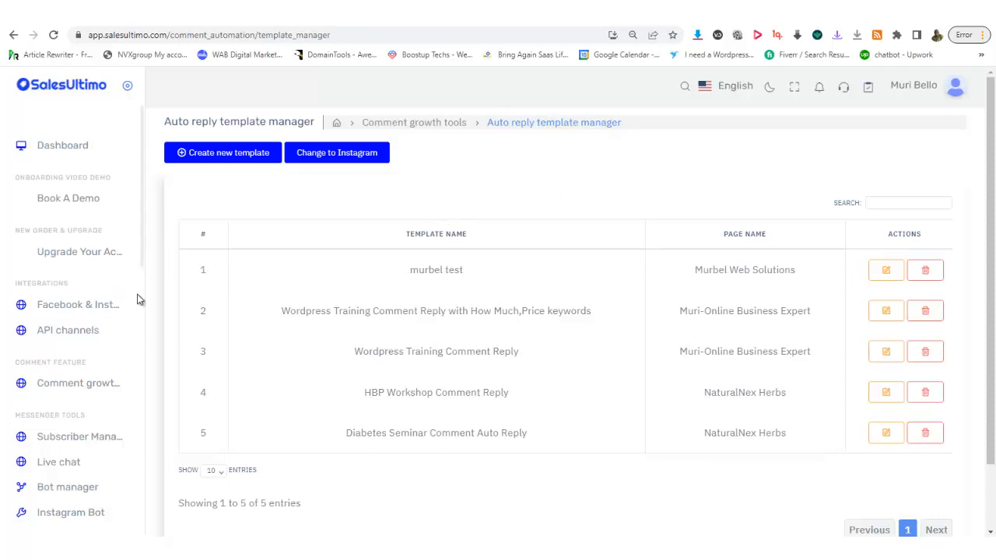
left_click(92, 309)
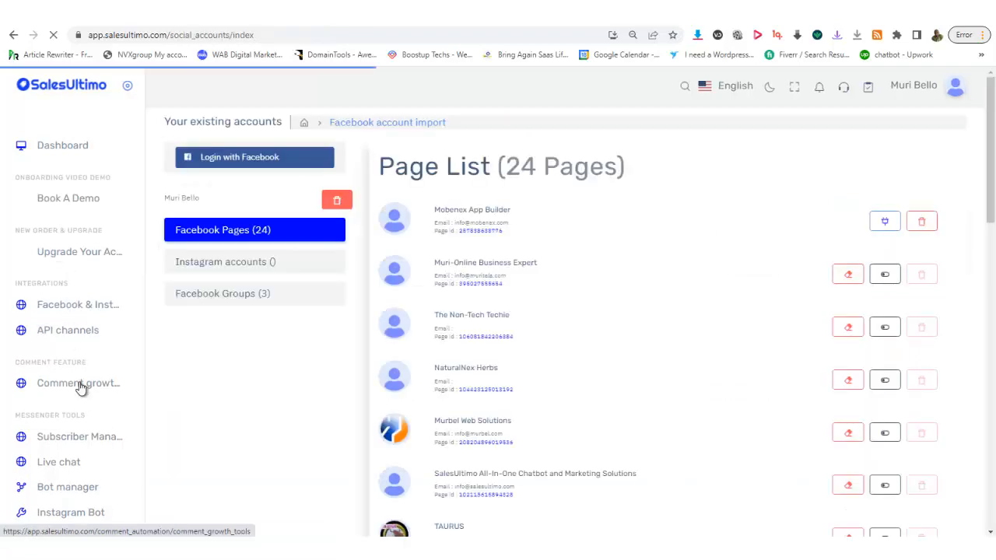
Open the comment automation campaign page for Murbel Web Solutions and view its "How To Make Sustainable Income Online!" post in a new tab
left_click(81, 387)
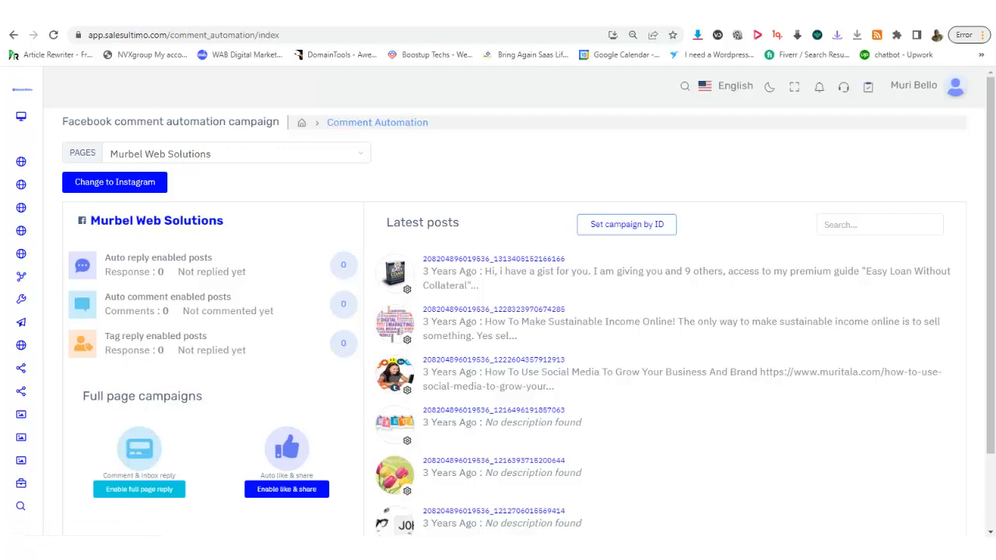
left_click_drag(991, 322, 990, 370)
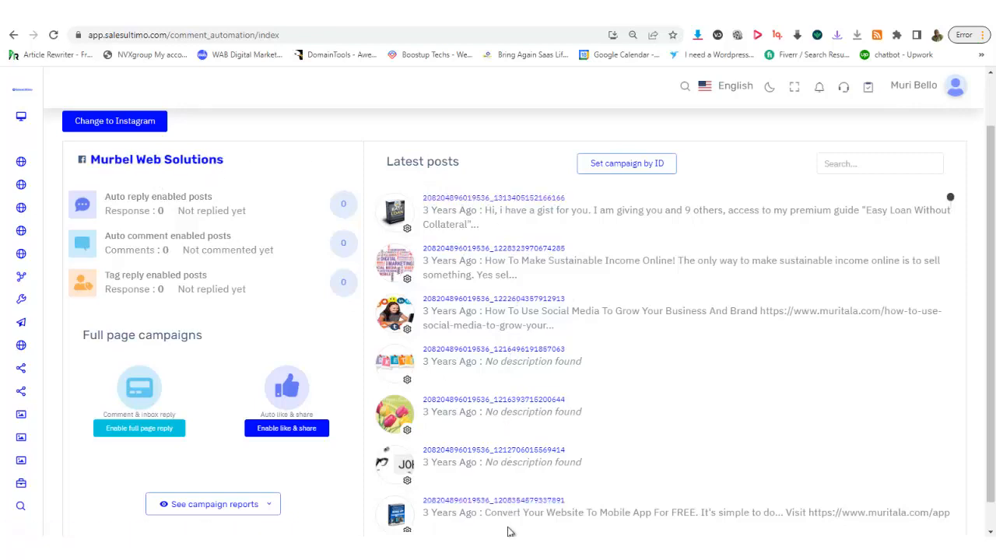
right_click(500, 249)
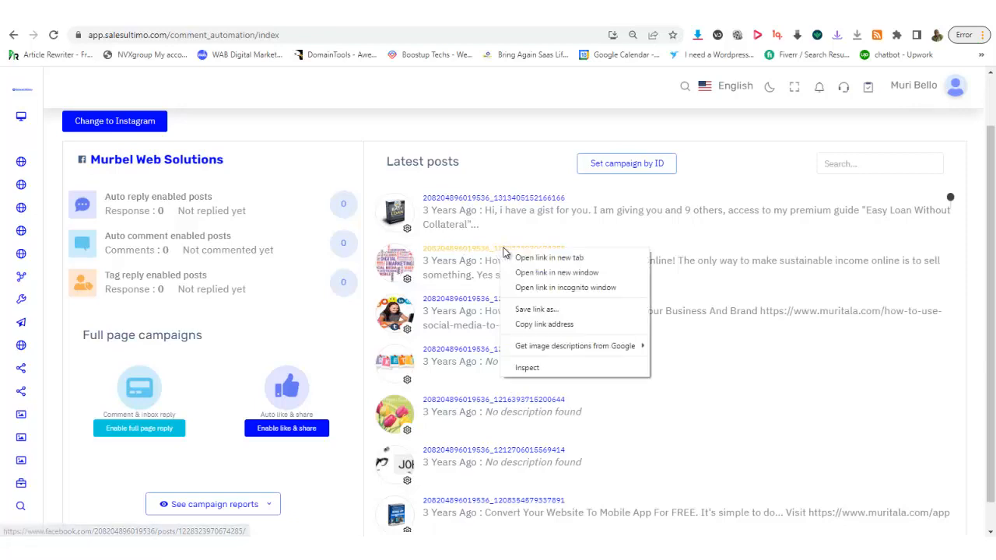
left_click(523, 261)
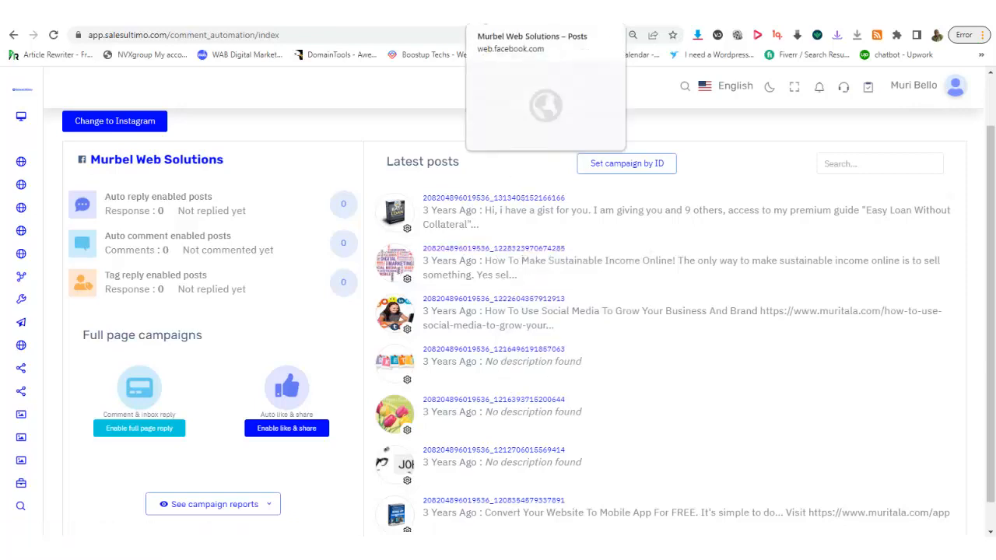
left_click(480, 25)
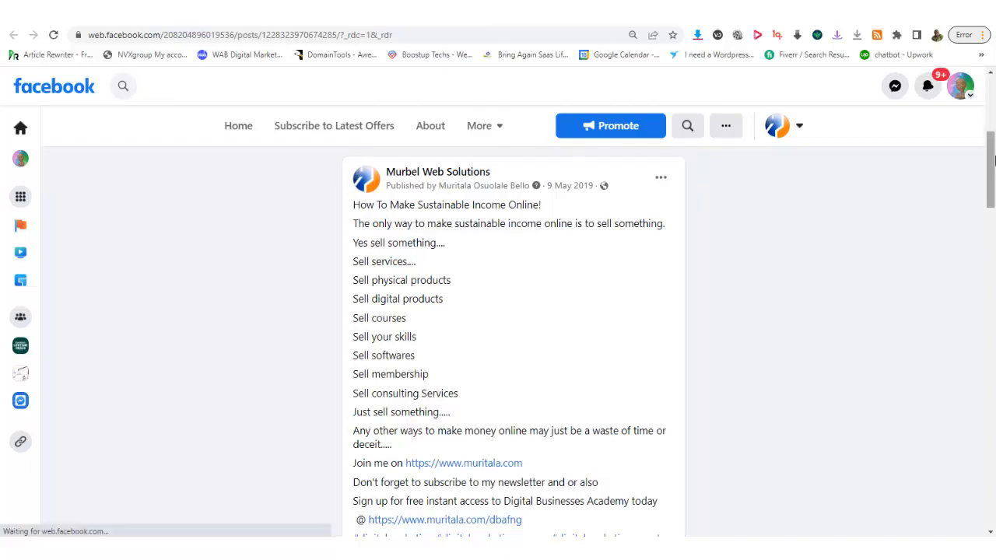
Look through the Facebook post down to its comment area, then return to the comment automation page in SalesUltimo
left_click_drag(991, 166, 992, 206)
scroll(597, 352, "down", 3)
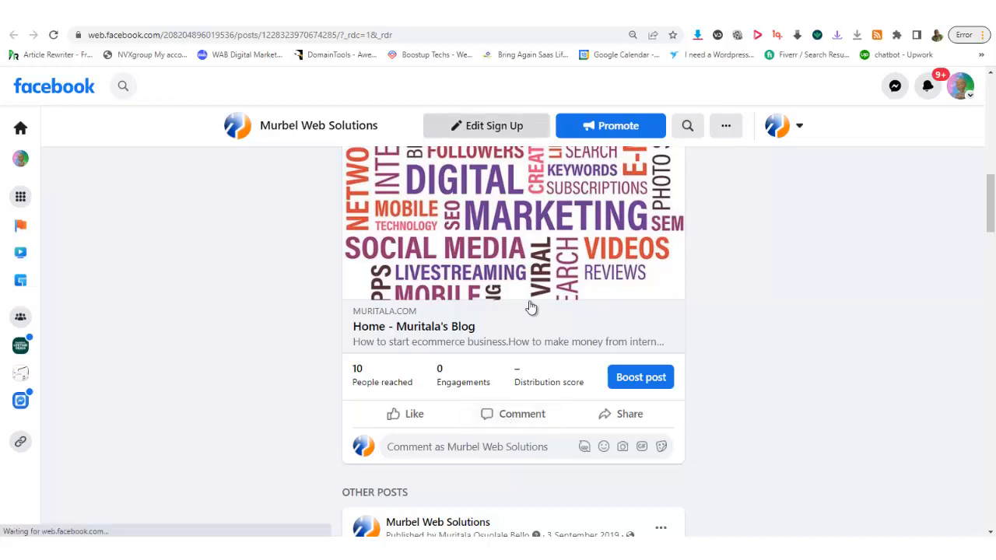
left_click(462, 13)
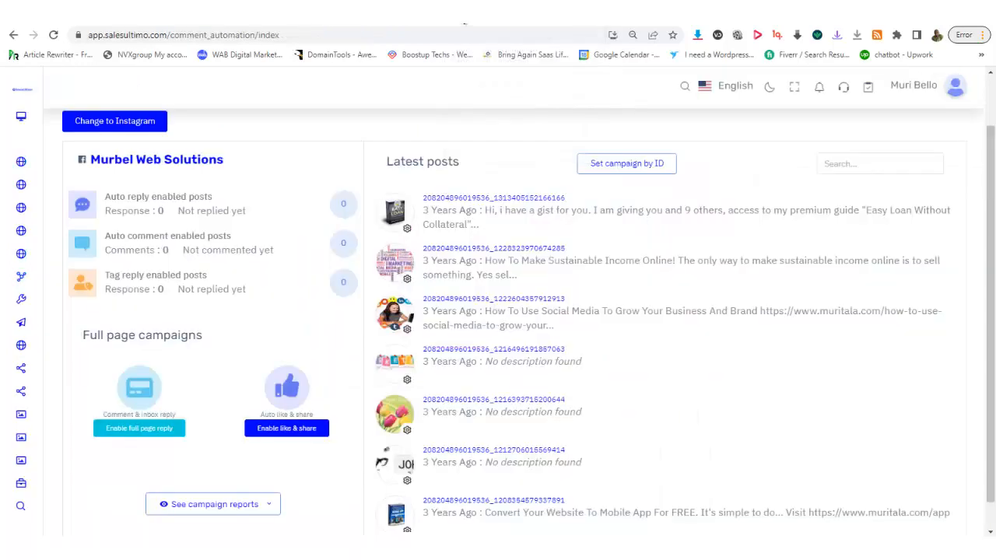
Start enabling auto reply on the "How To Make Sustainable Income Online!" post and assign the "test lead" label
left_click(406, 284)
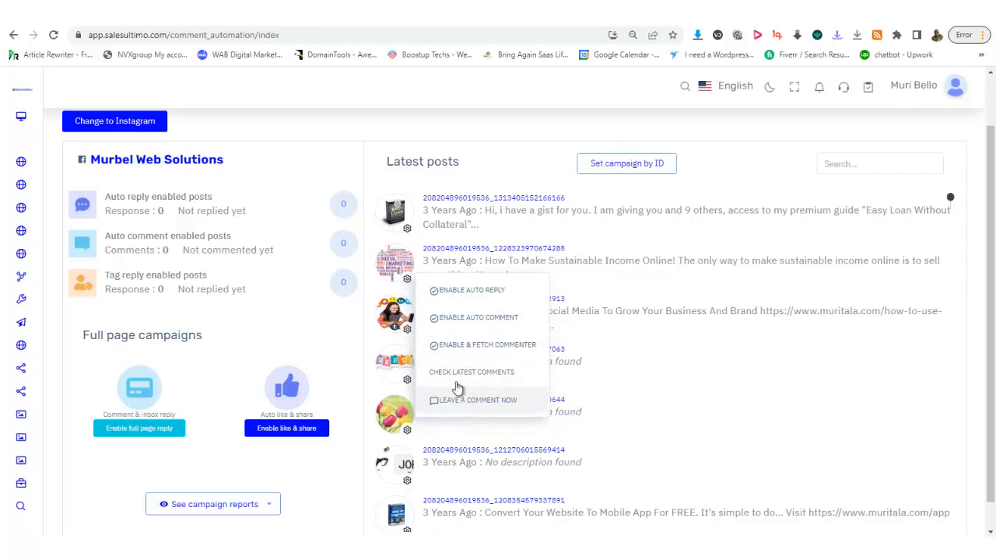
left_click(450, 296)
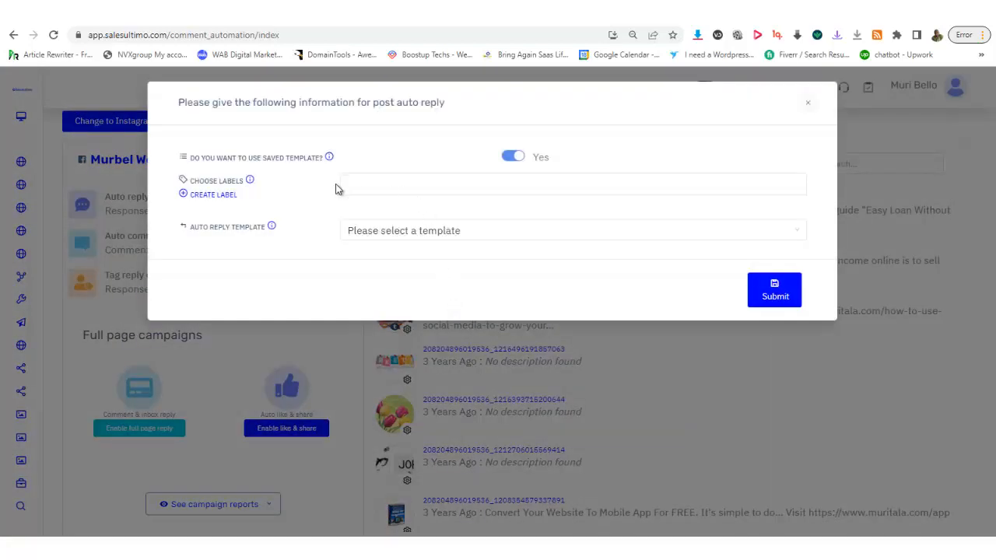
left_click(348, 184)
left_click(355, 184)
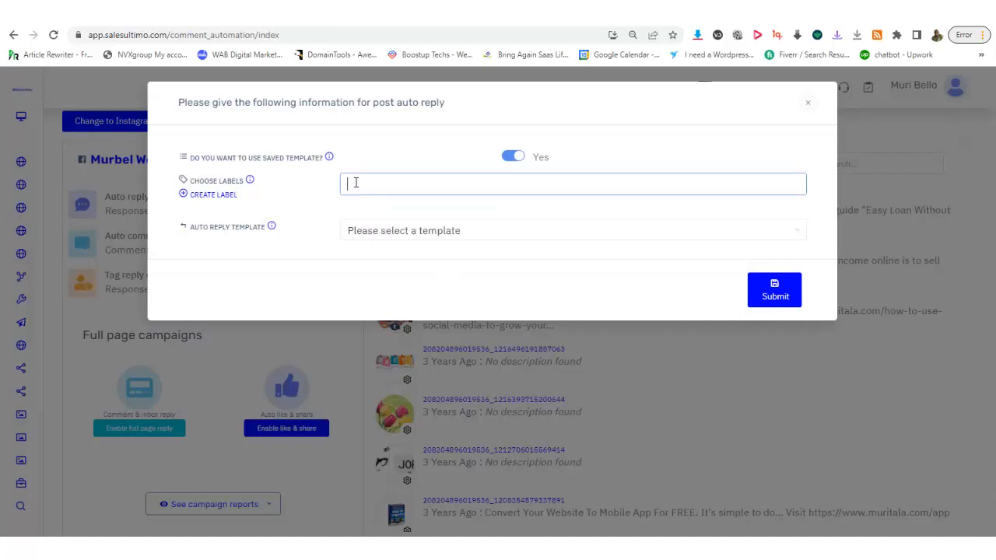
left_click(355, 184)
left_click(363, 228)
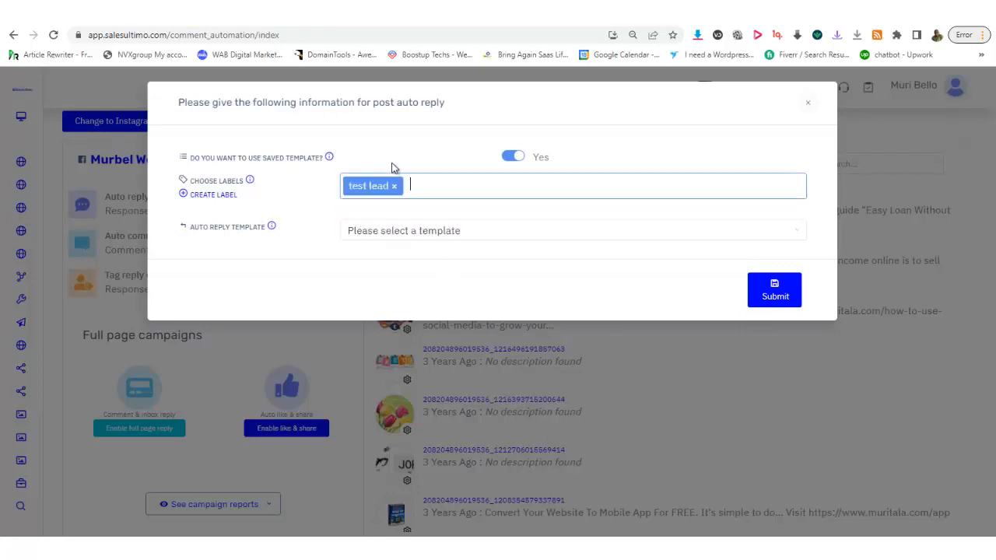
Choose the "murbel test" auto reply template for the post and submit the campaign
left_click(390, 233)
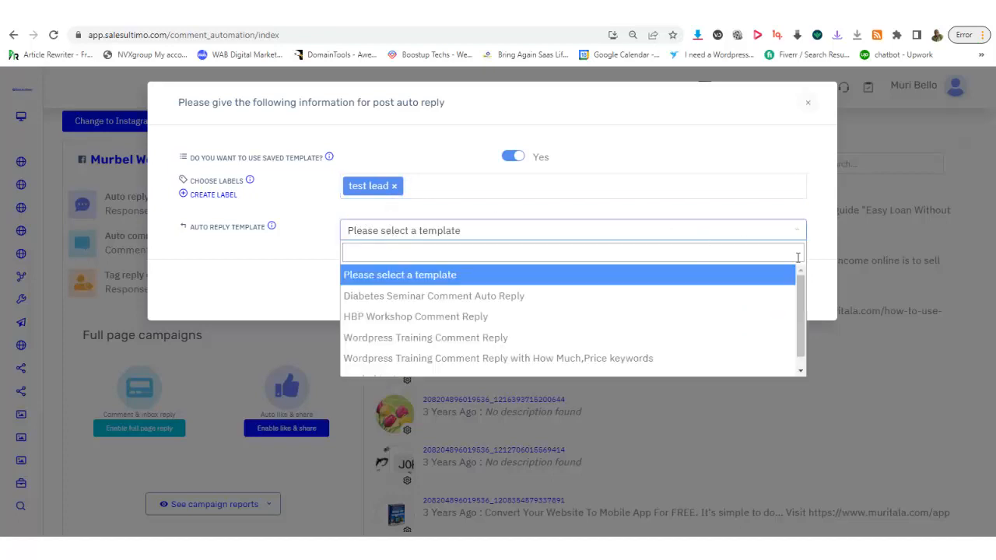
left_click_drag(802, 289, 805, 314)
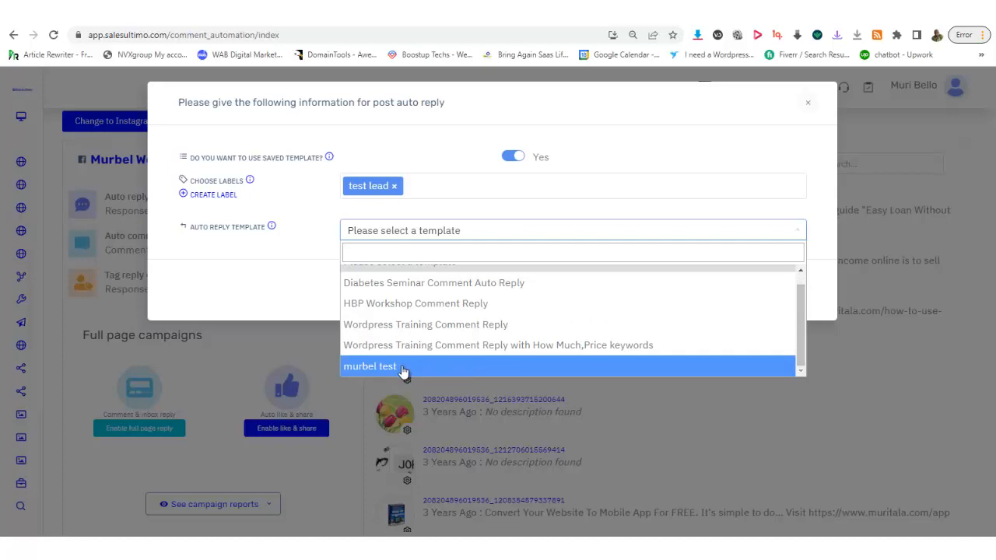
left_click(404, 370)
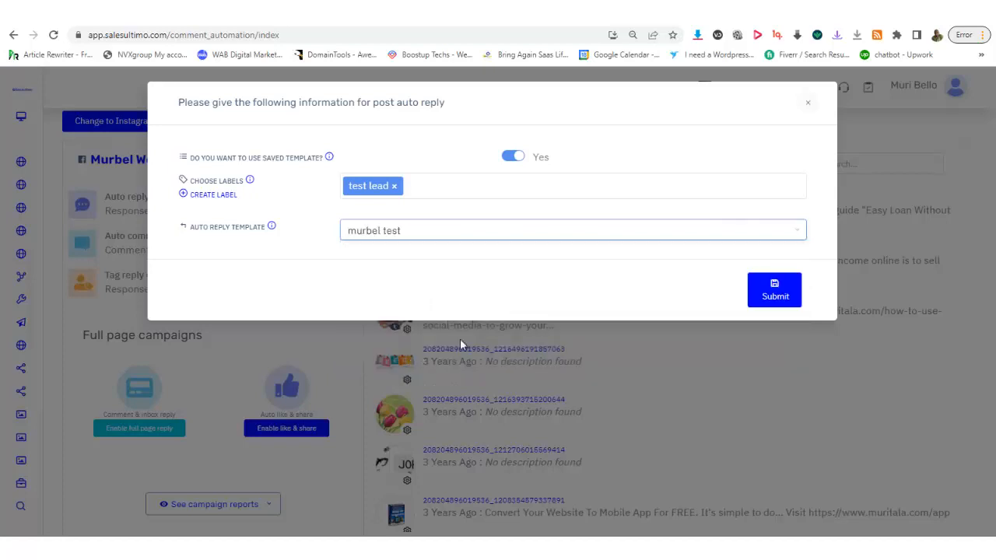
left_click(782, 302)
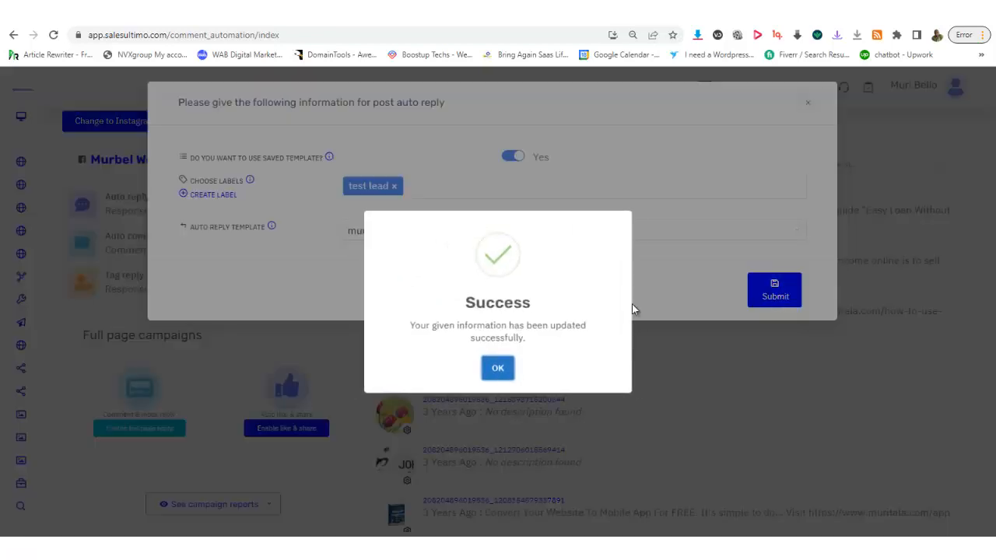
left_click(496, 371)
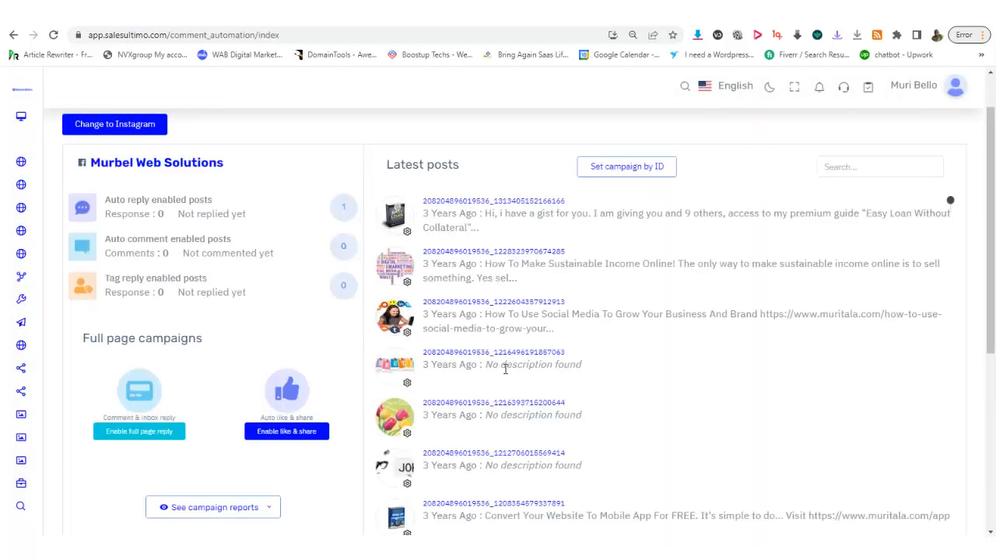
Review the post's campaign options, then switch to Facebook, reload the post and find its comment area
left_click(407, 284)
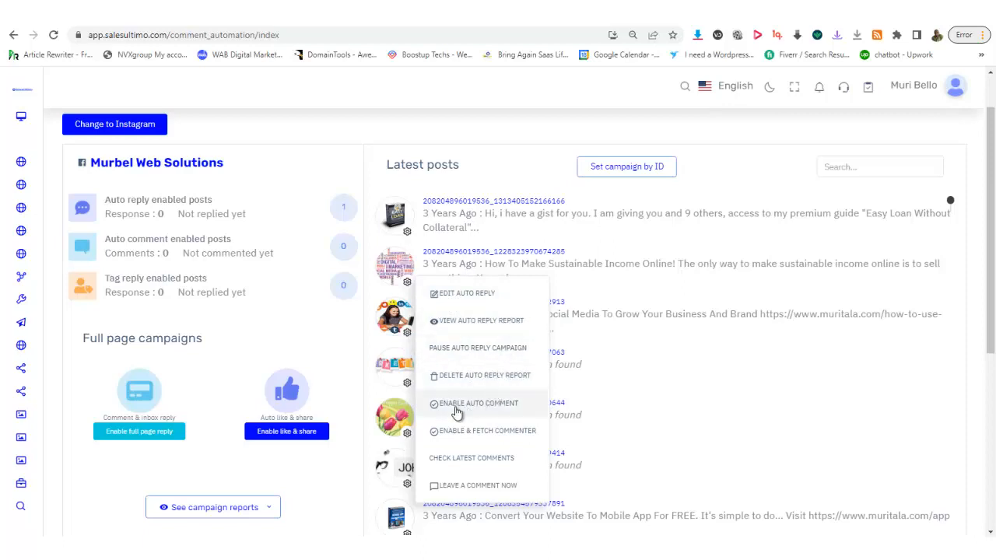
left_click(563, 127)
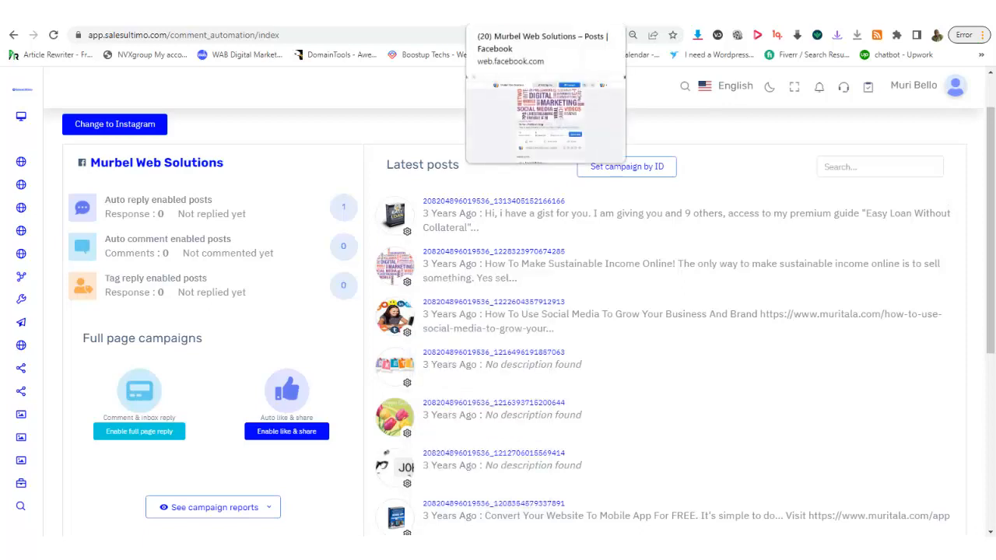
left_click(462, 19)
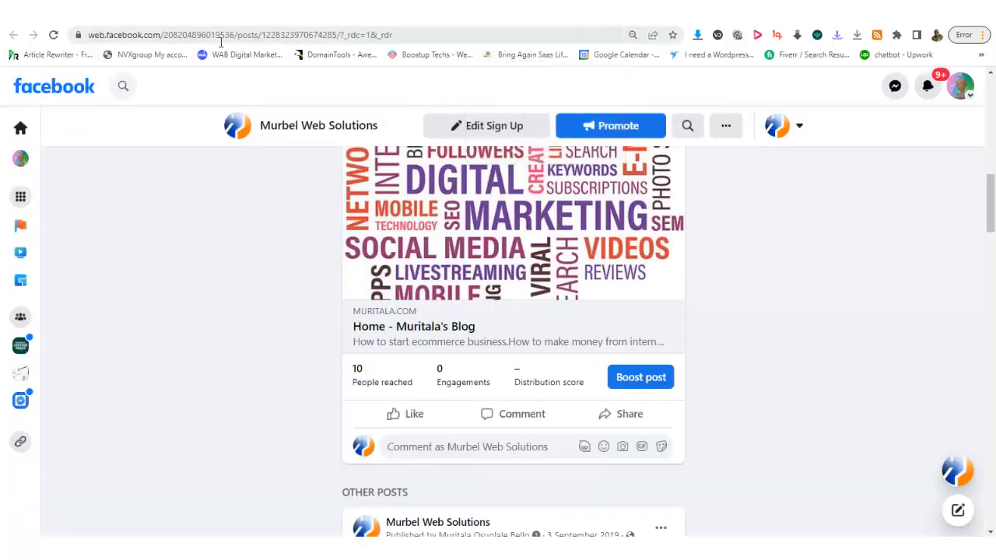
left_click(53, 34)
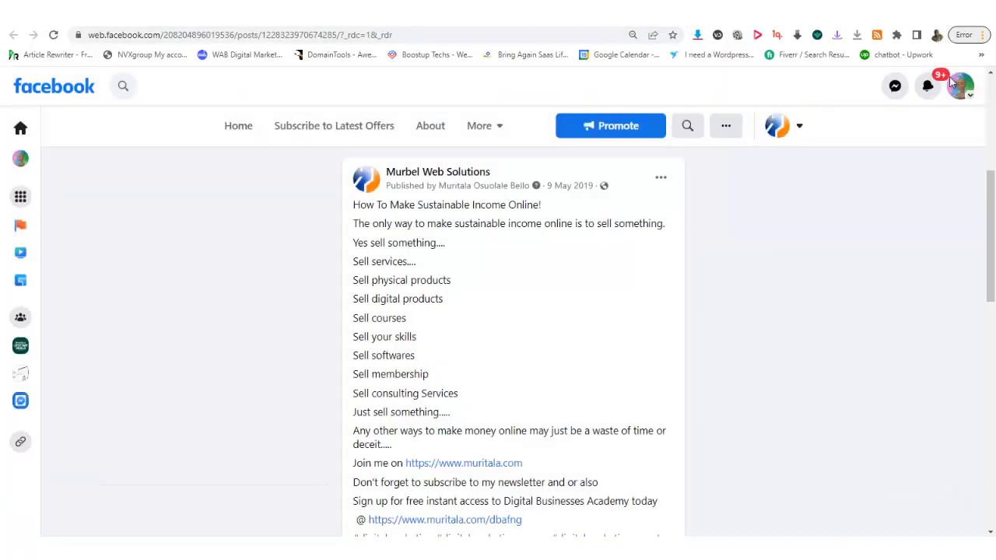
left_click(992, 331)
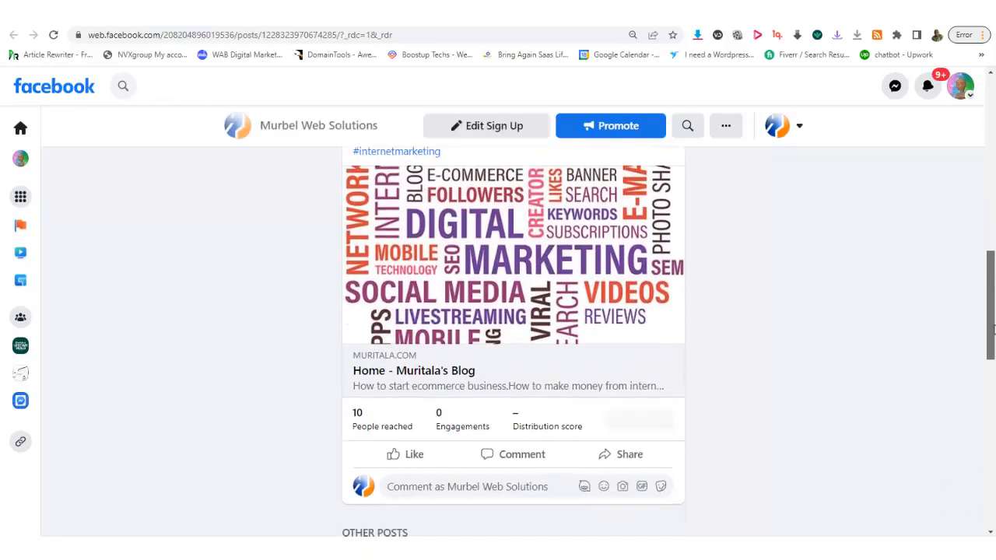
left_click_drag(993, 330, 993, 350)
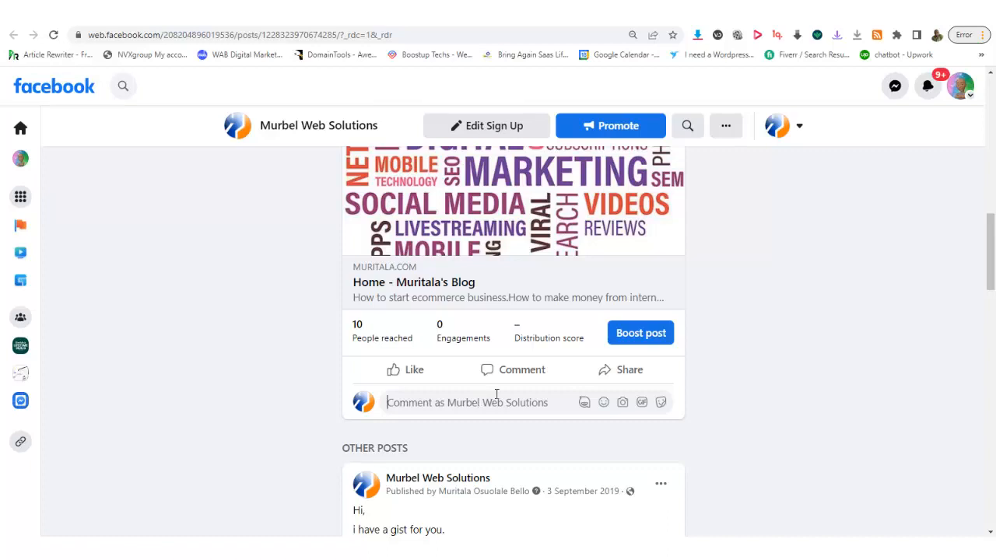
Switch from the Murbel Web Solutions page to the personal profile and comment "i am interested" on the post
left_click(800, 129)
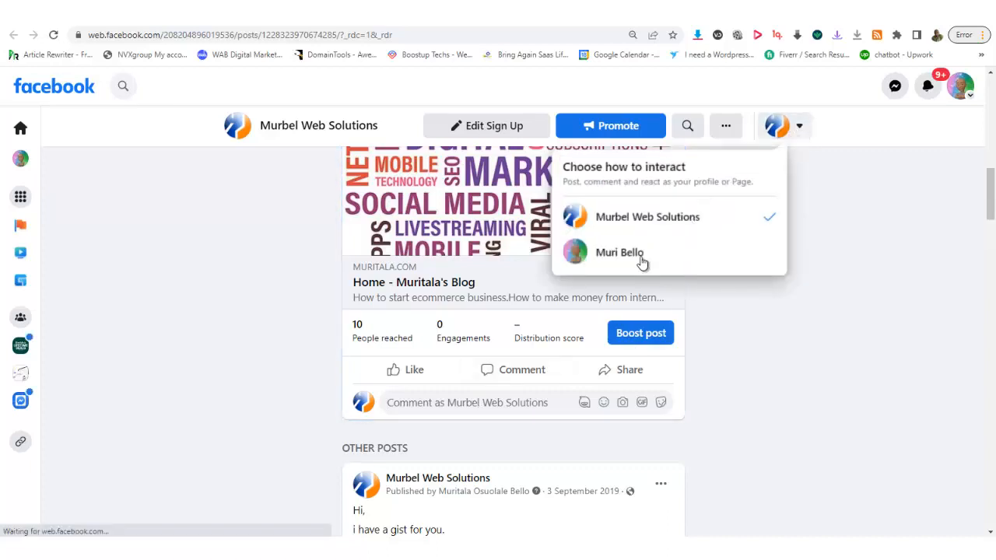
left_click(640, 257)
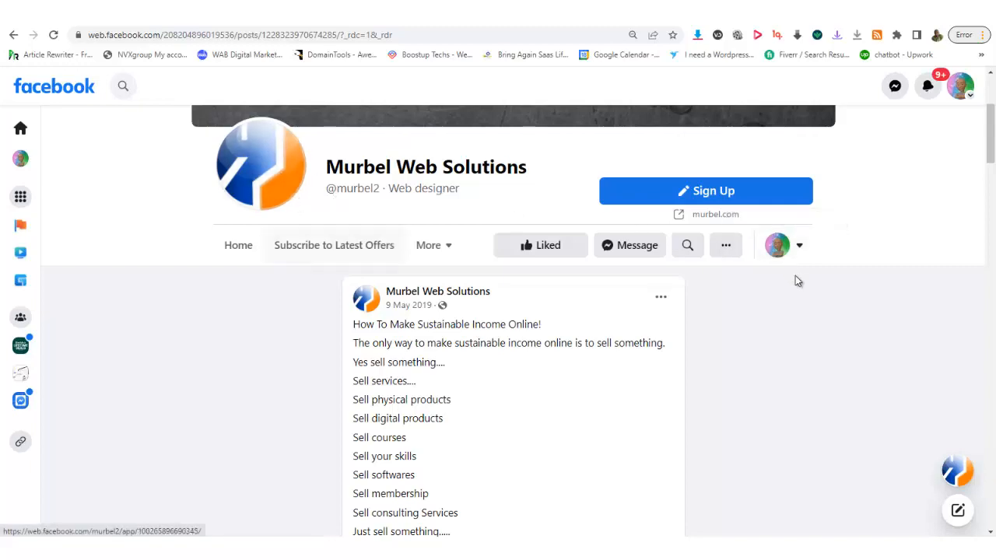
left_click_drag(991, 146, 991, 216)
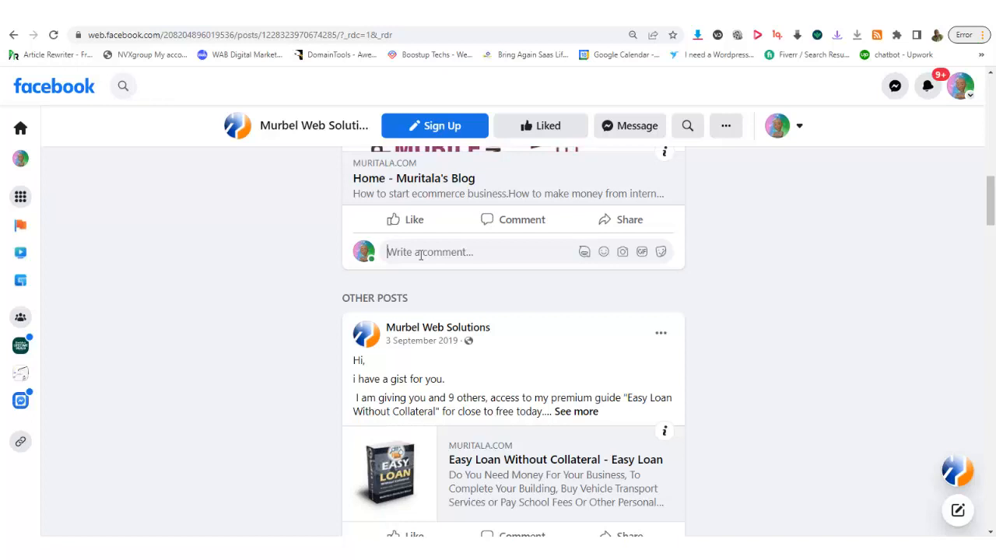
type("i am")
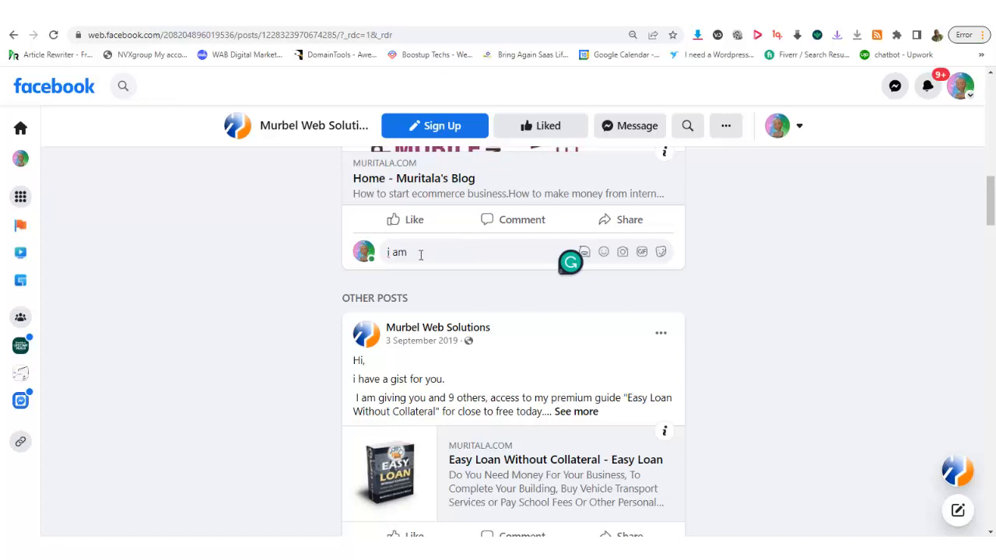
type("interested")
key("Return")
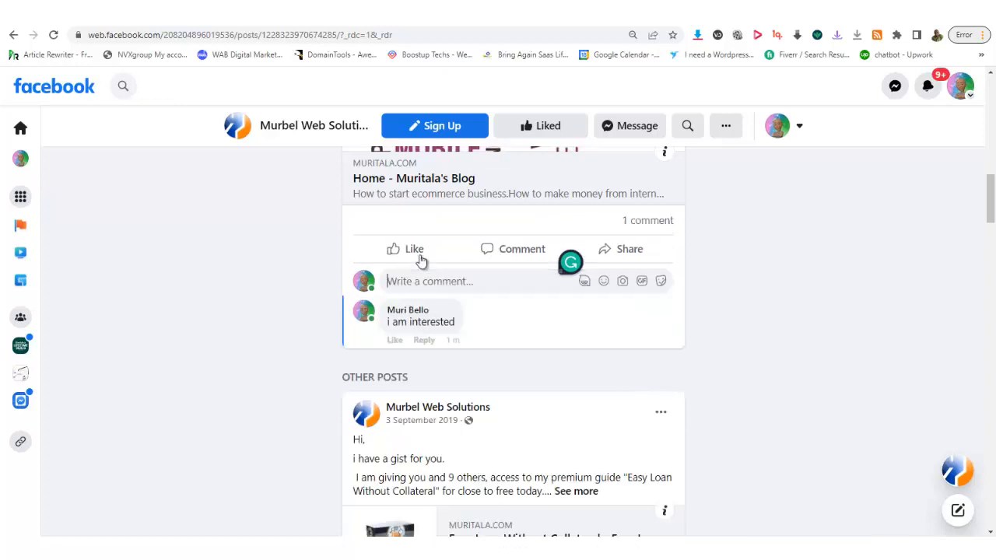
Check the incoming Messenger reply, then reload the Facebook post and examine its comments for the automatic reply
mouse_move(421, 260)
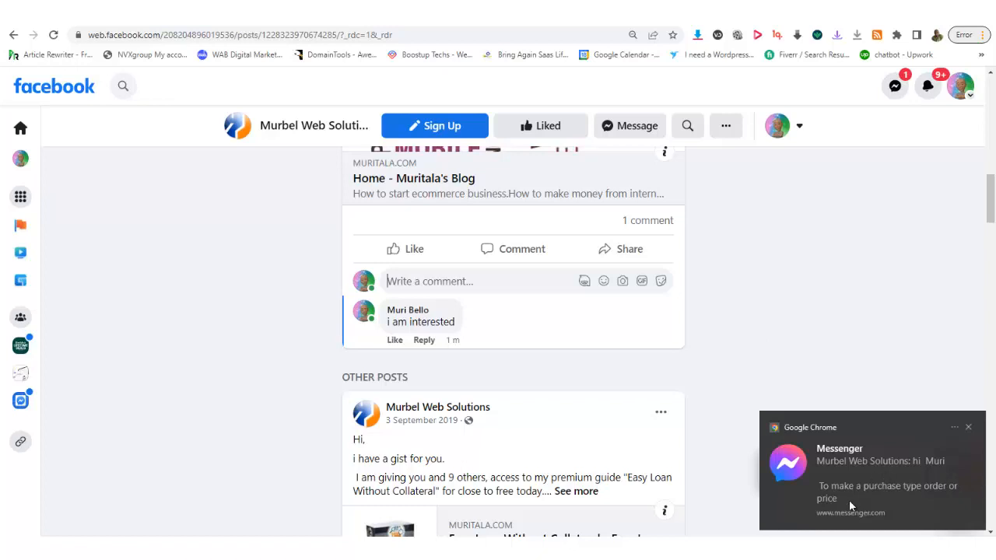
left_click(53, 38)
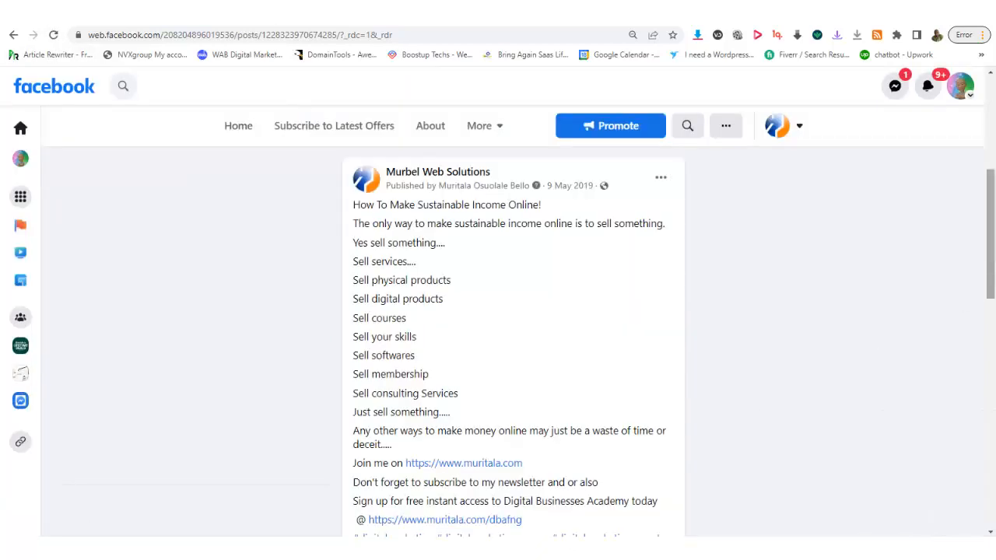
scroll(992, 393, "down", 5)
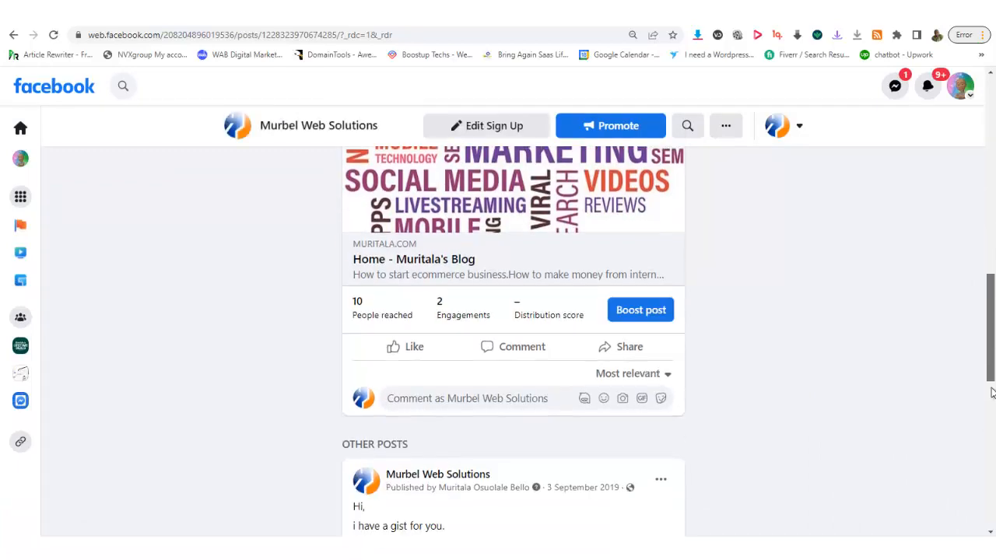
scroll(992, 396, "down", 5)
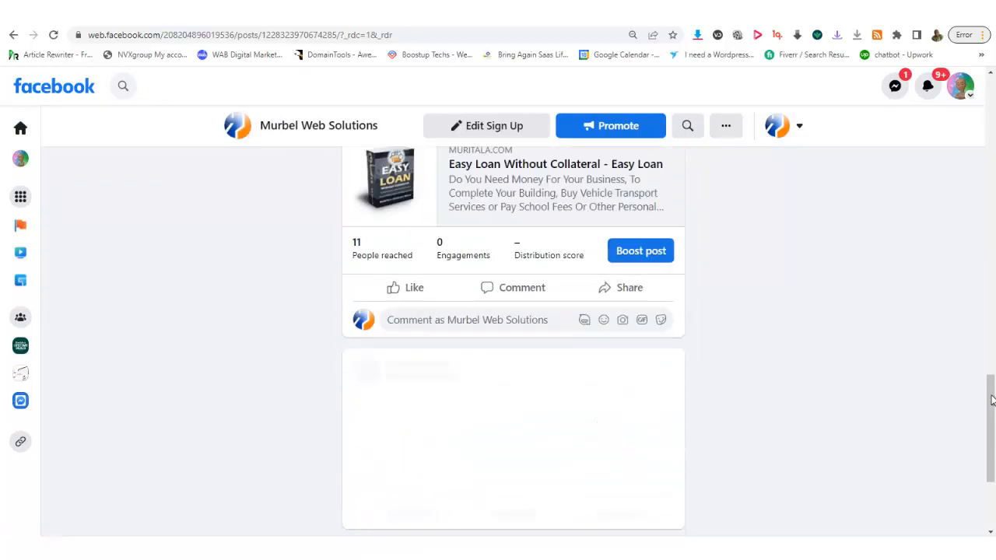
scroll(992, 401, "down", 5)
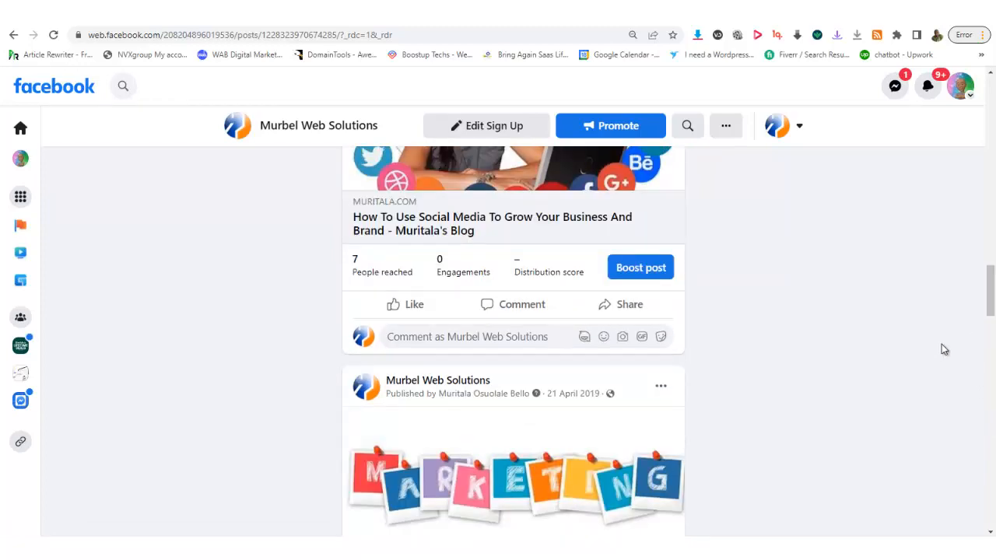
scroll(987, 290, "down", 5)
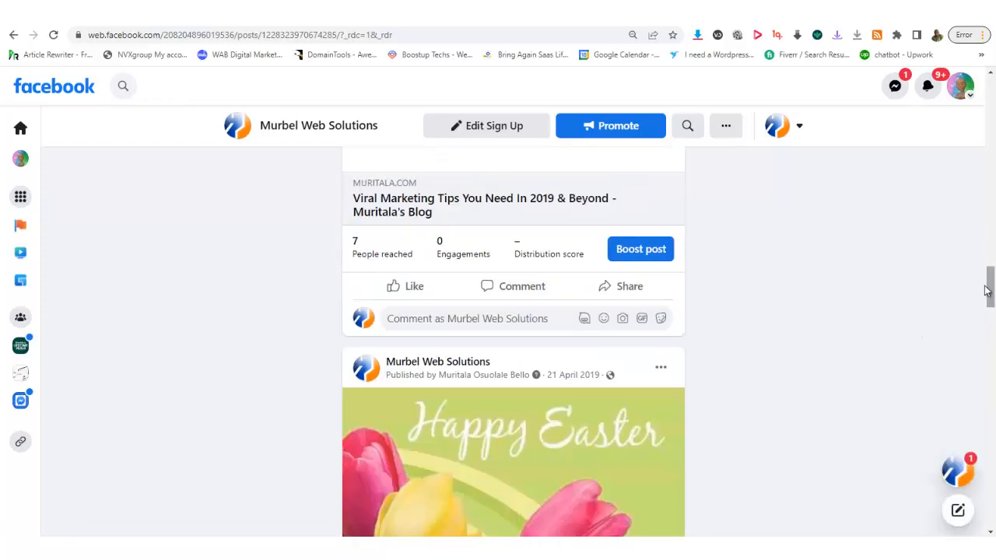
left_click_drag(987, 290, 965, 168)
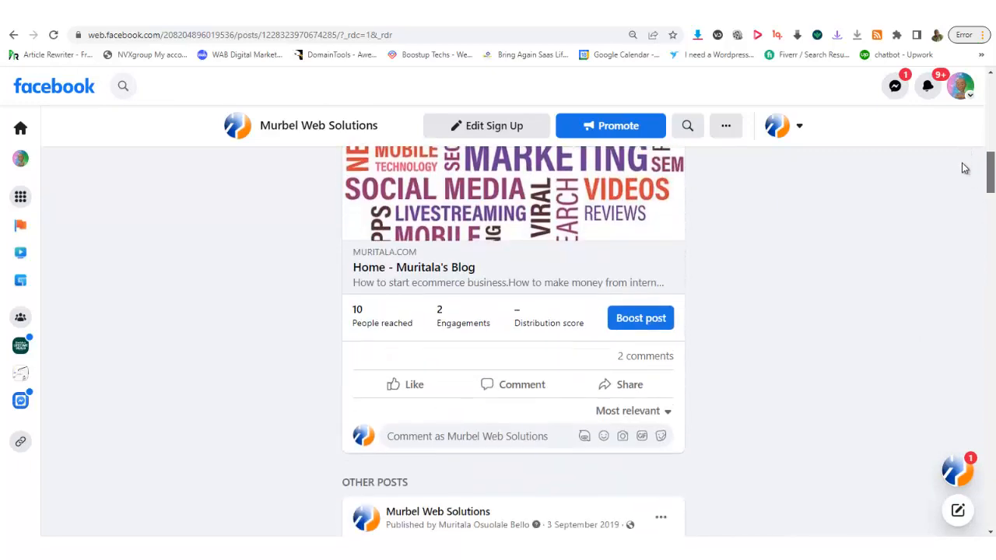
mouse_move(629, 363)
Switch the interaction identity on the post from the Murbel Web Solutions page to the personal profile
left_click(800, 129)
left_click(596, 257)
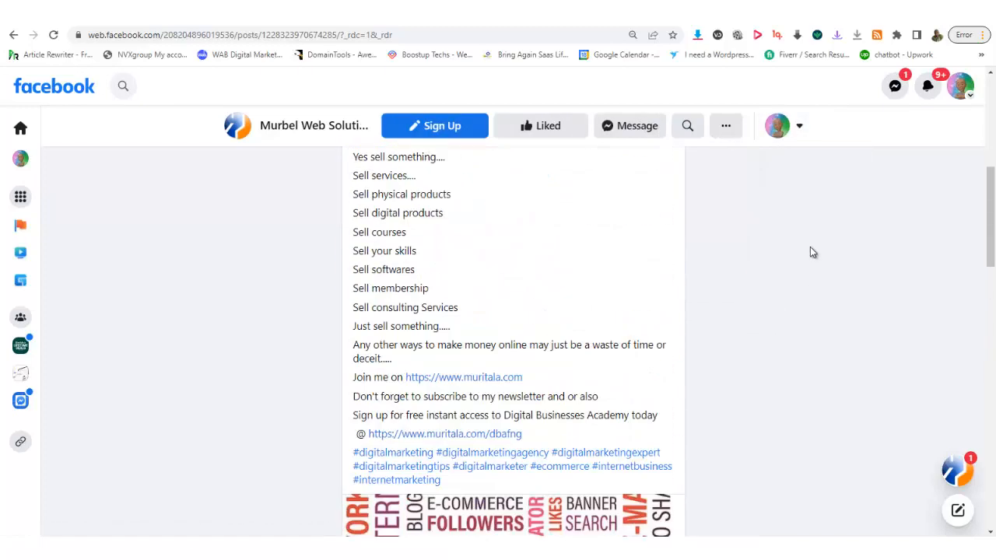
Find the page's automatic reply under the "i am interested" comment and expand its full text
scroll(991, 247, "down", 8)
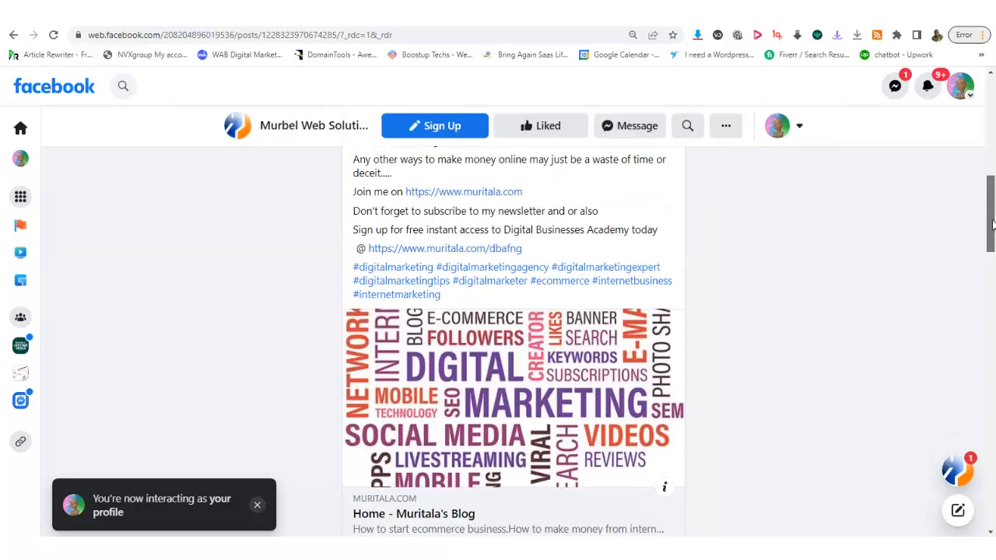
scroll(992, 247, "down", 4)
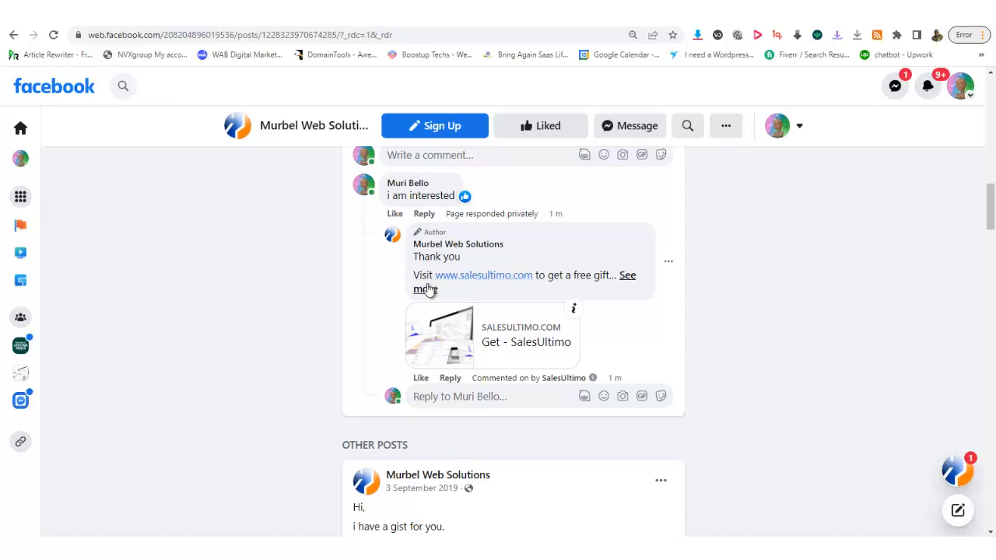
left_click(628, 278)
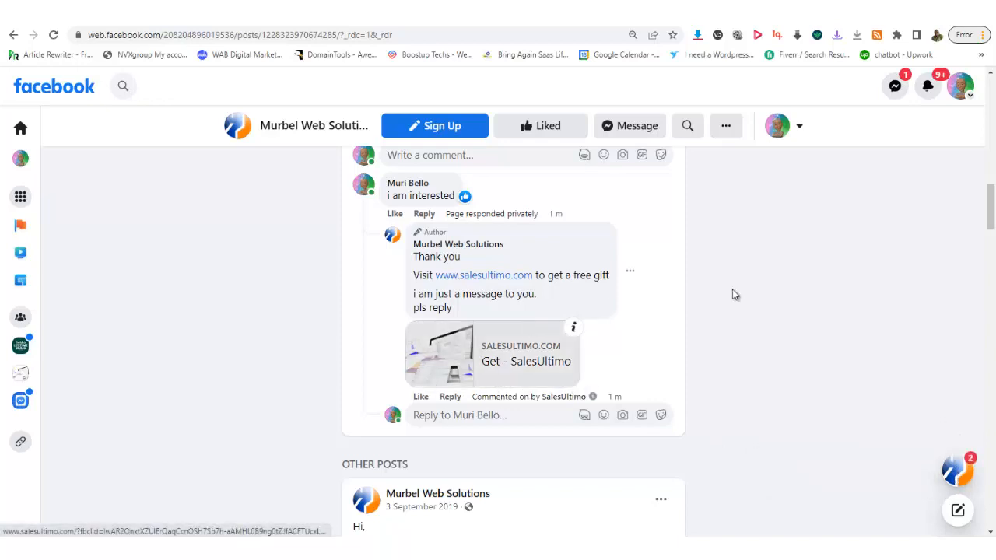
Open the Murbel Web Solutions chat in Messenger and send the keywords "price" and "order"
left_click(895, 88)
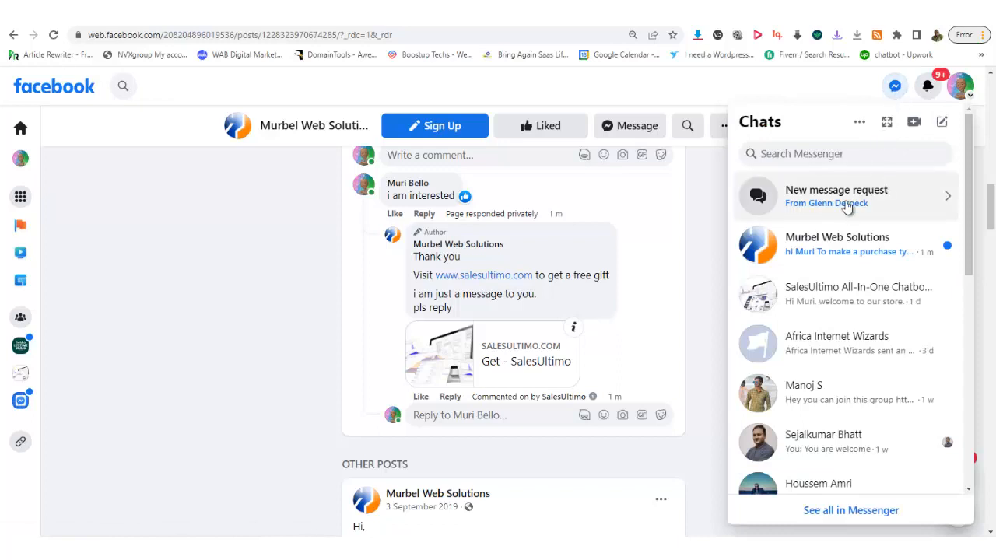
left_click(824, 246)
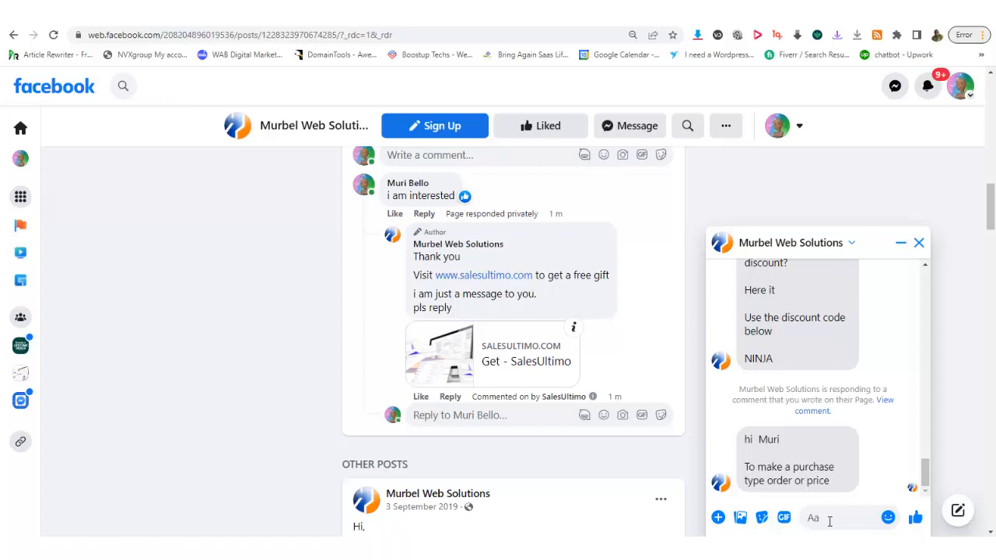
type("pr")
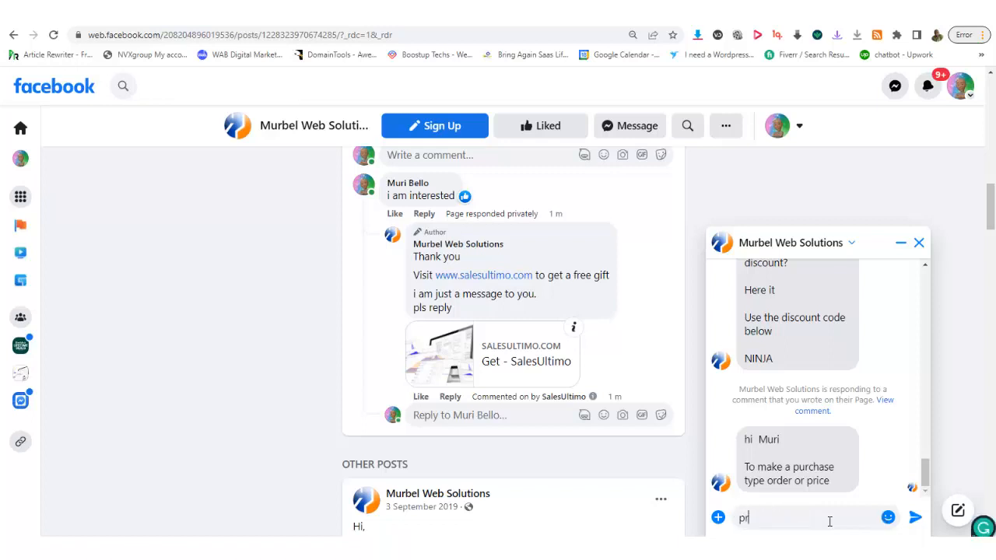
type("ice")
key("Return")
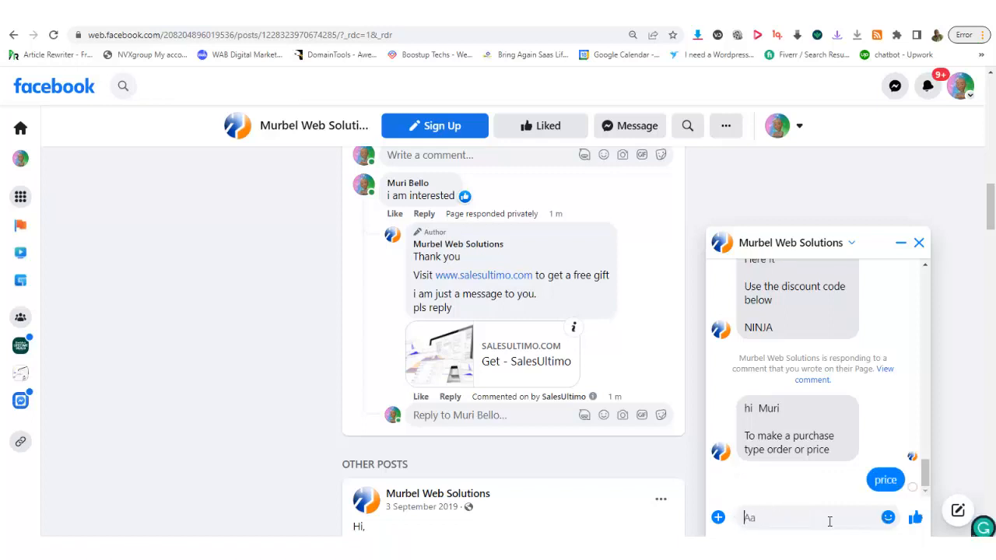
type("orde")
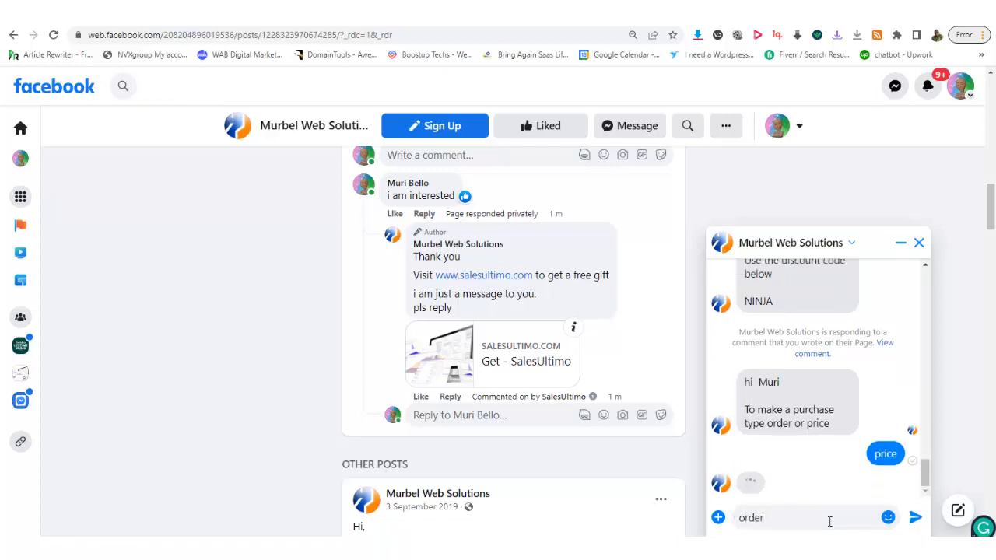
type("r")
key("Return")
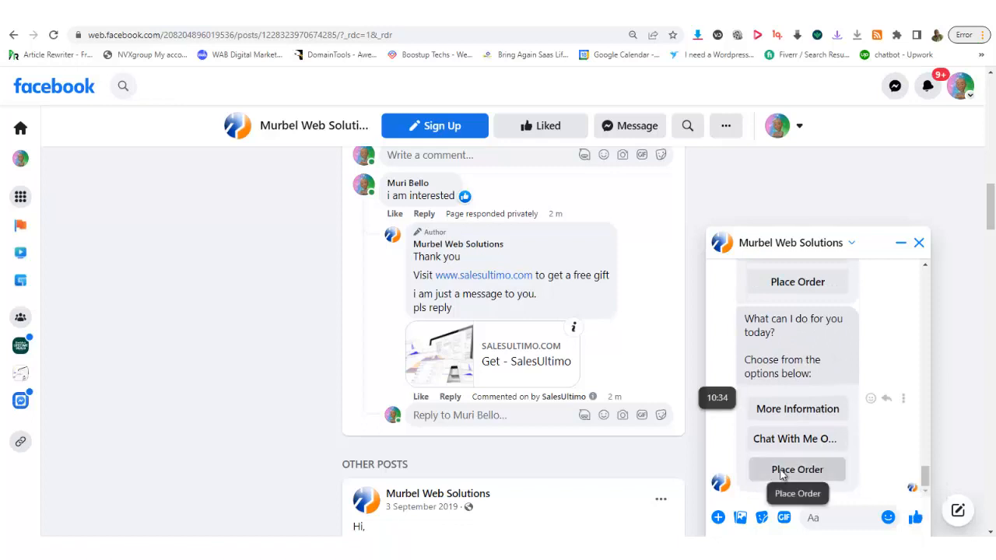
Choose Place Order in the chat, browse the offered products to Toaster, select it and start its order
left_click(783, 471)
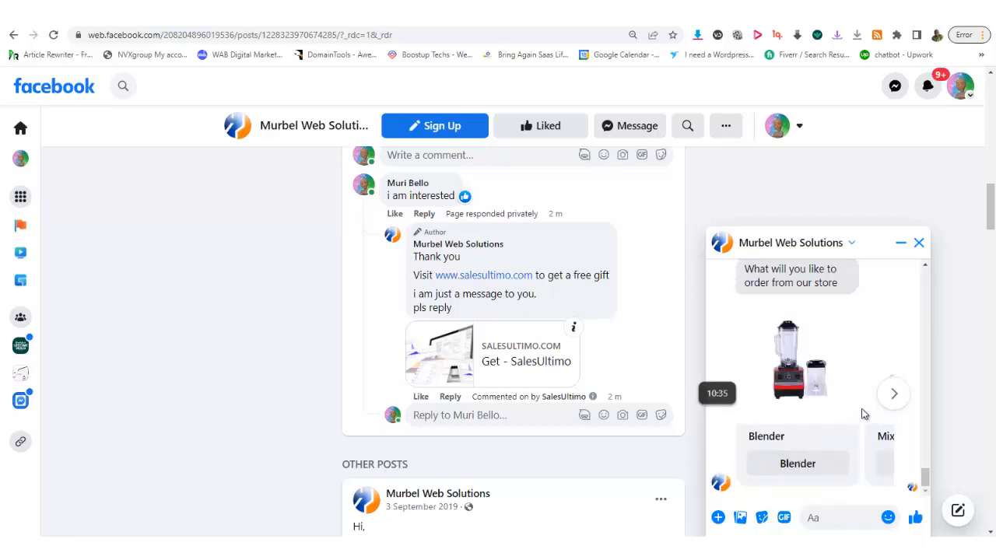
left_click(895, 397)
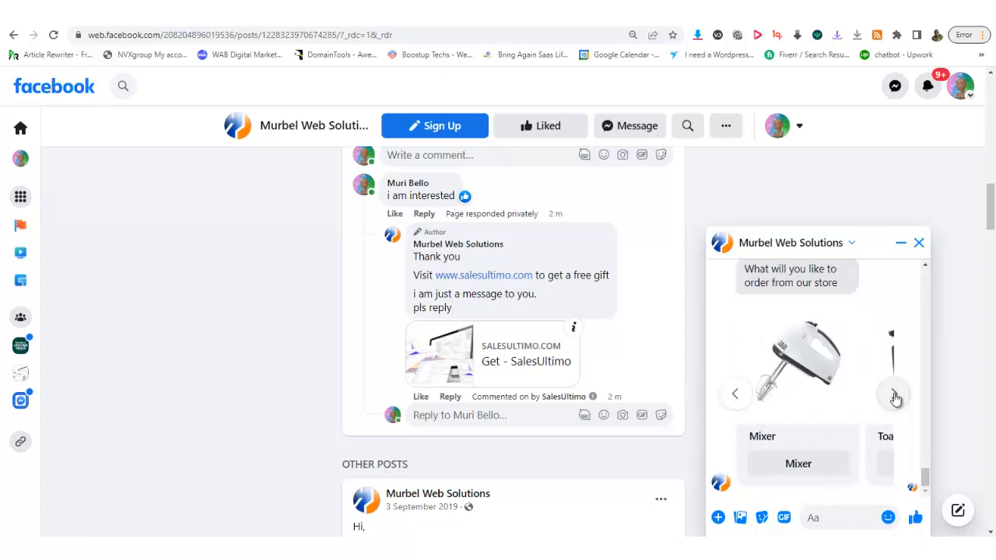
left_click(895, 397)
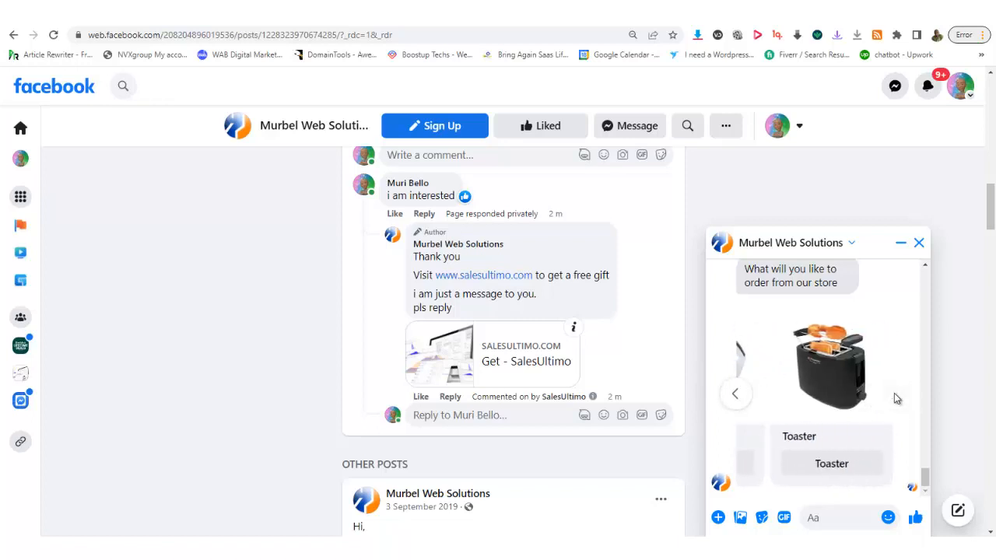
left_click(851, 467)
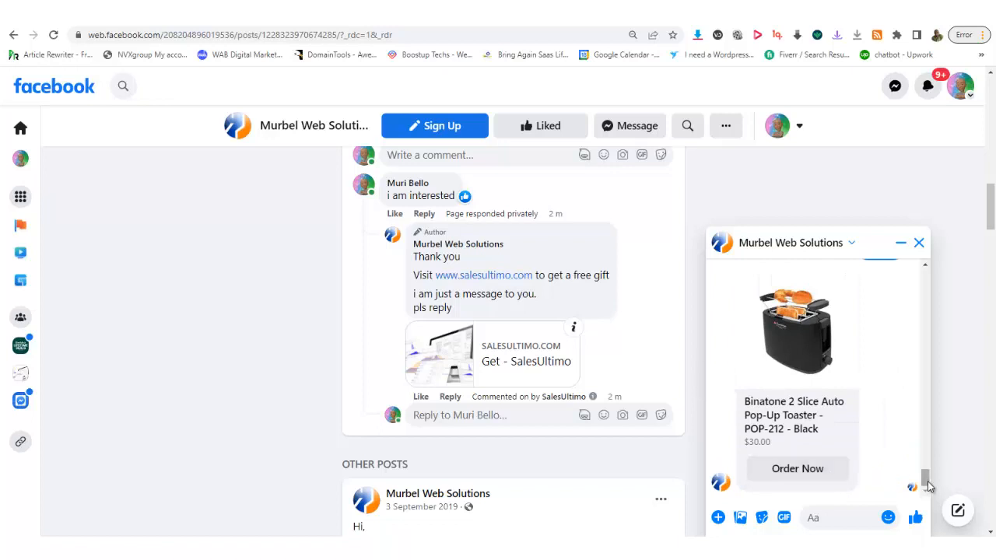
mouse_move(927, 481)
left_mouse_down()
mouse_move(929, 456)
mouse_move(918, 494)
left_mouse_up()
left_click(797, 468)
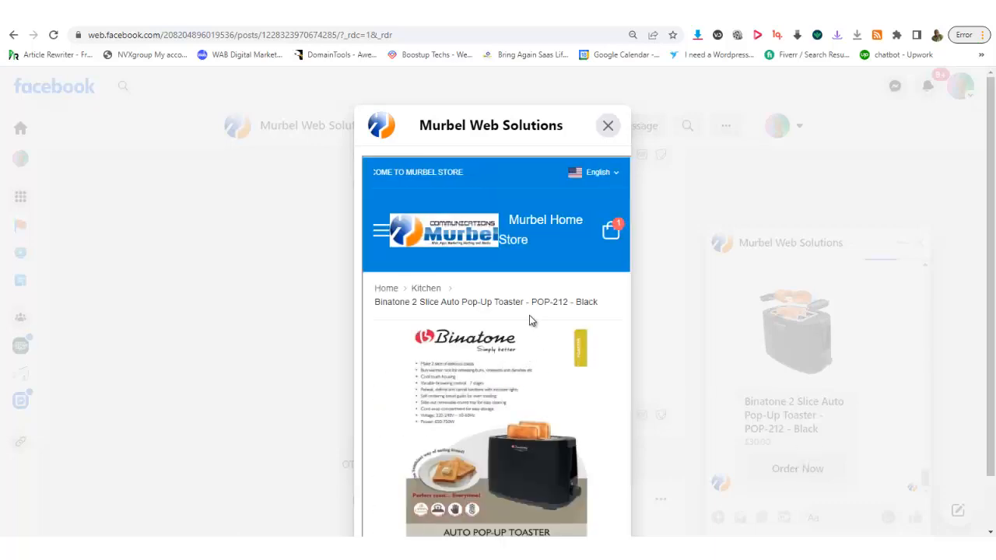
Examine the toaster's store page, including its images, price, size options, product details and specifications
scroll(530, 315, "down", 1)
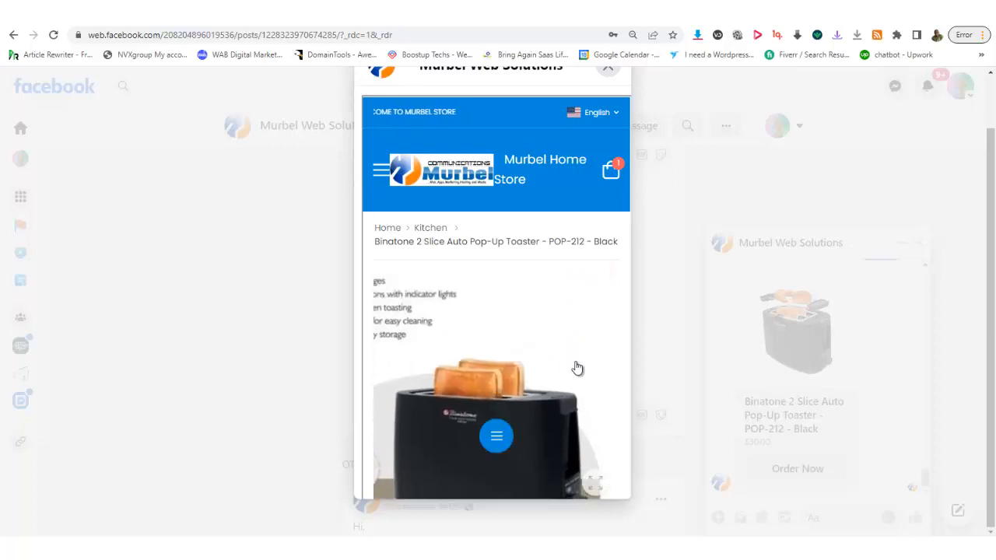
scroll(565, 304, "down", 5)
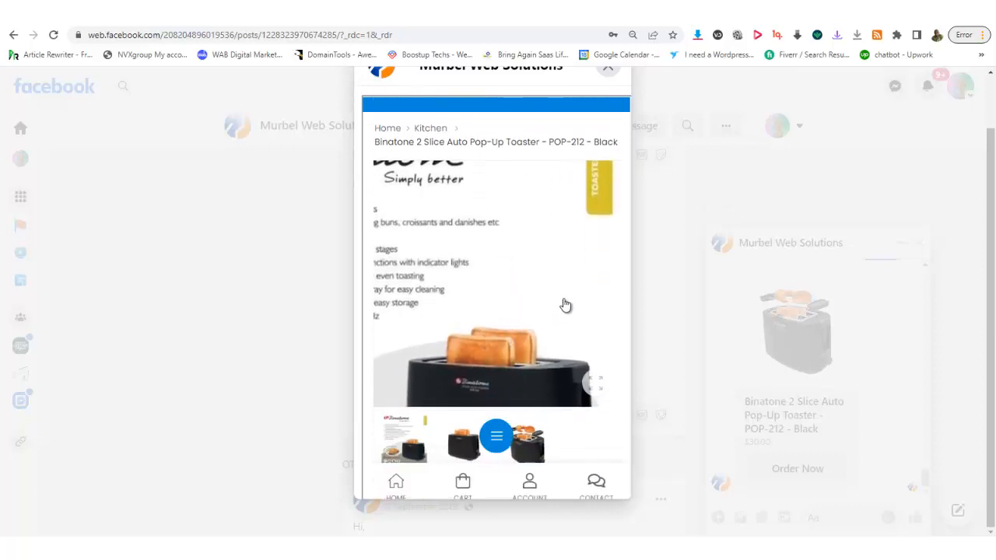
scroll(565, 304, "down", 3)
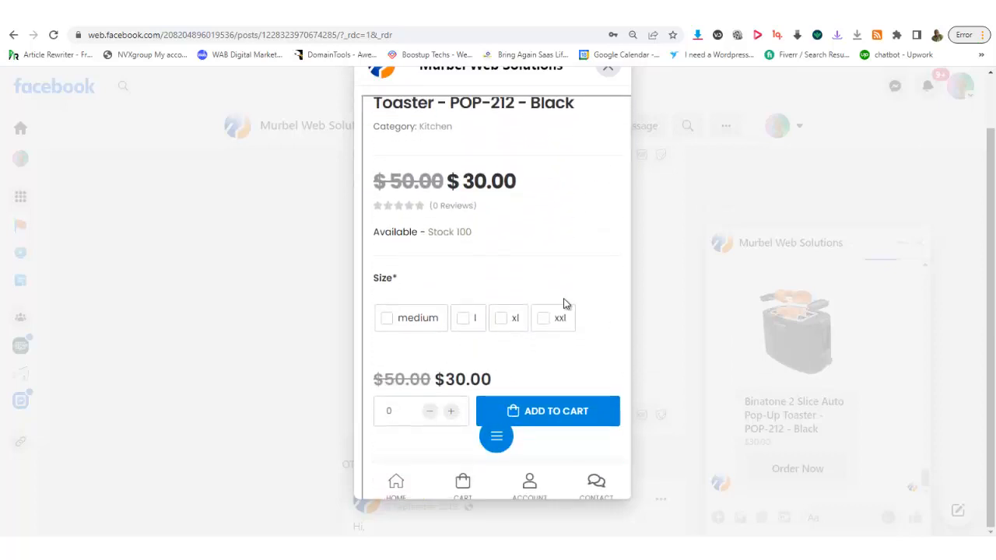
scroll(565, 304, "down", 3)
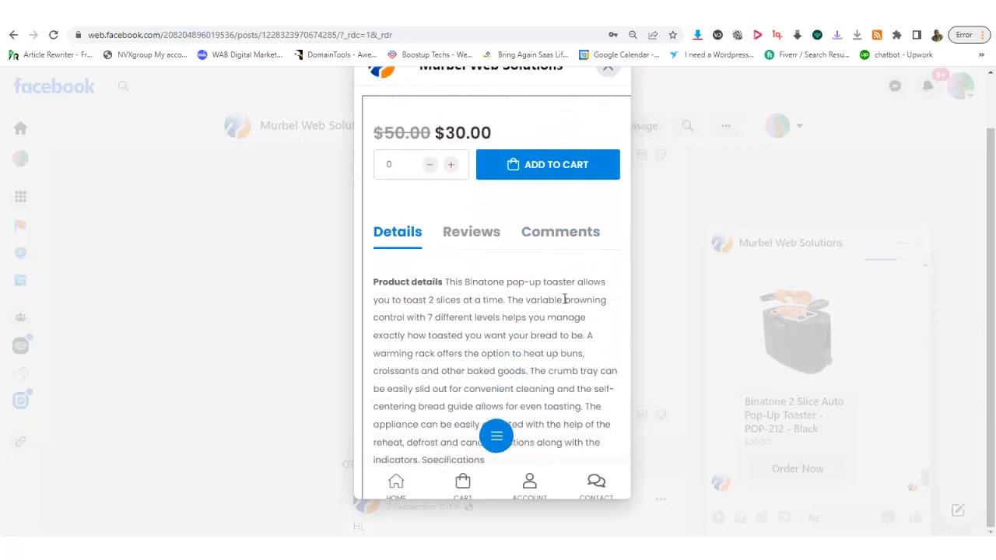
scroll(565, 300, "down", 3)
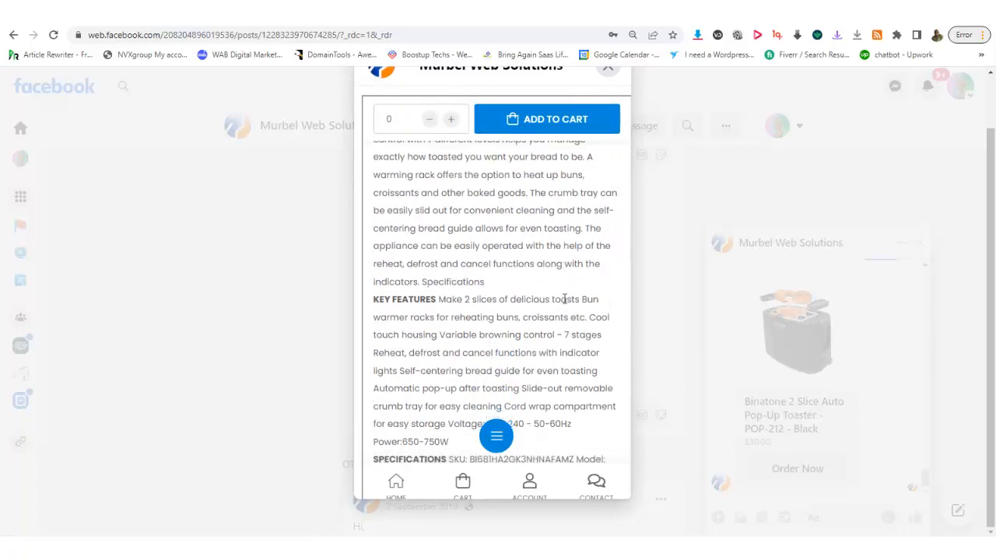
scroll(565, 300, "down", 2)
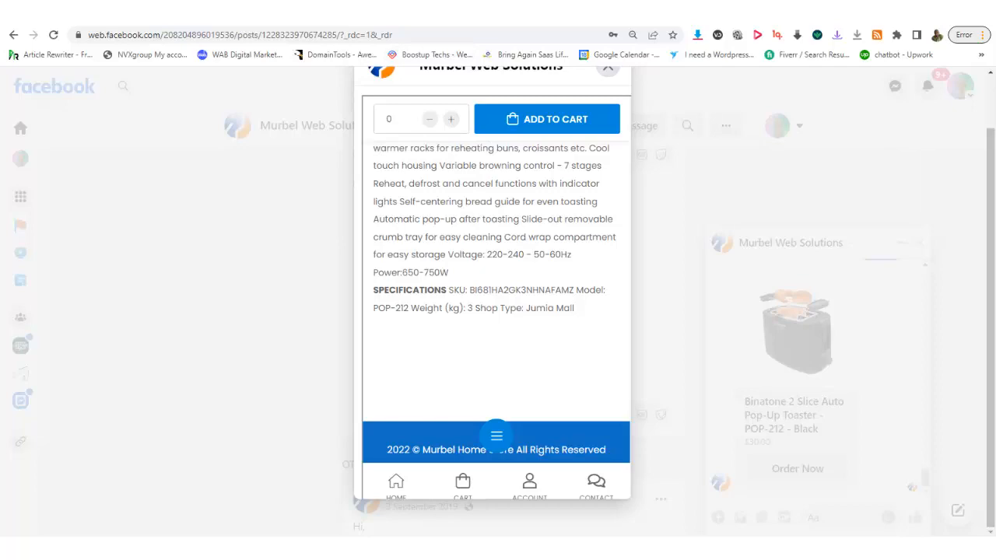
left_click(990, 204)
left_click_drag(990, 204, 990, 117)
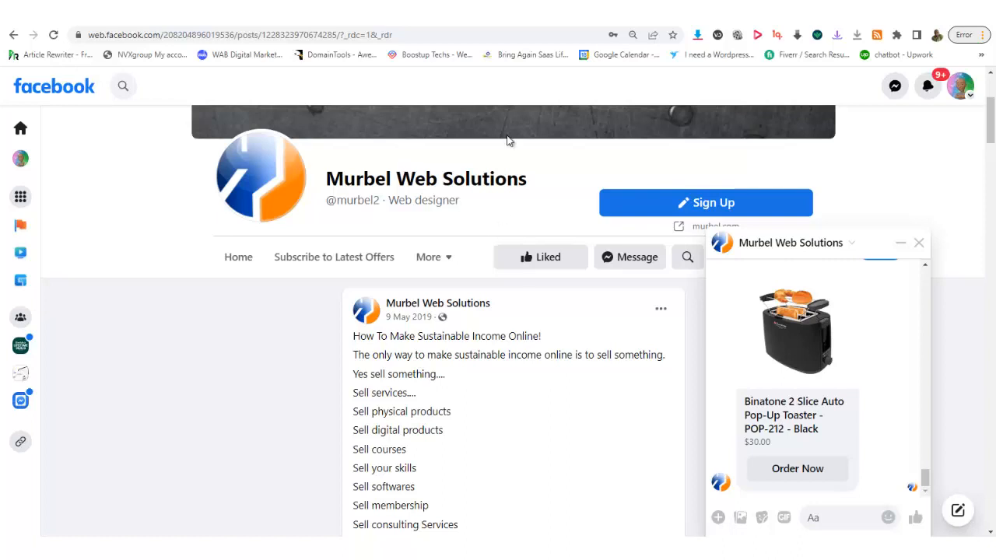
Switch to SalesUltimo and open the "murbel test" Facebook auto-reply template for editing
left_click(493, 13)
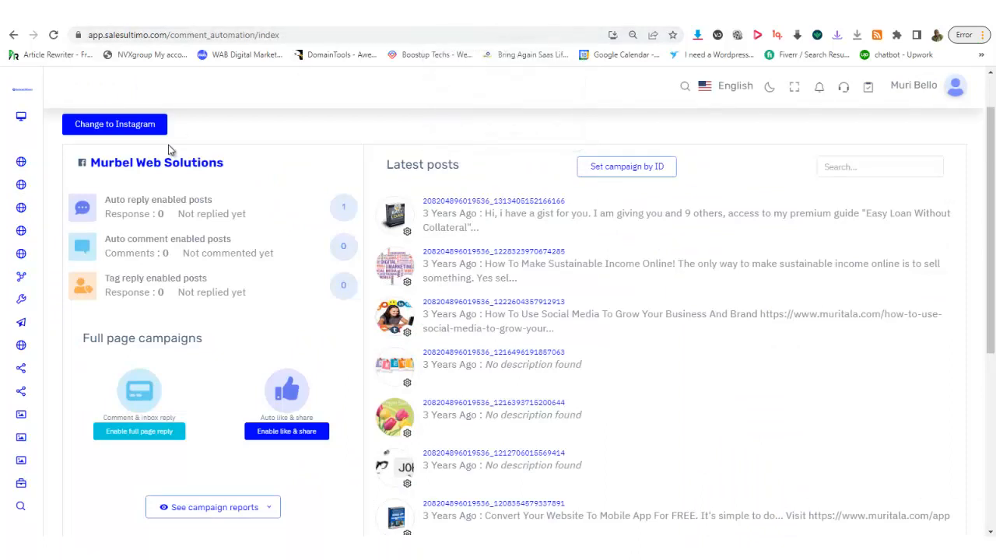
mouse_move(11, 205)
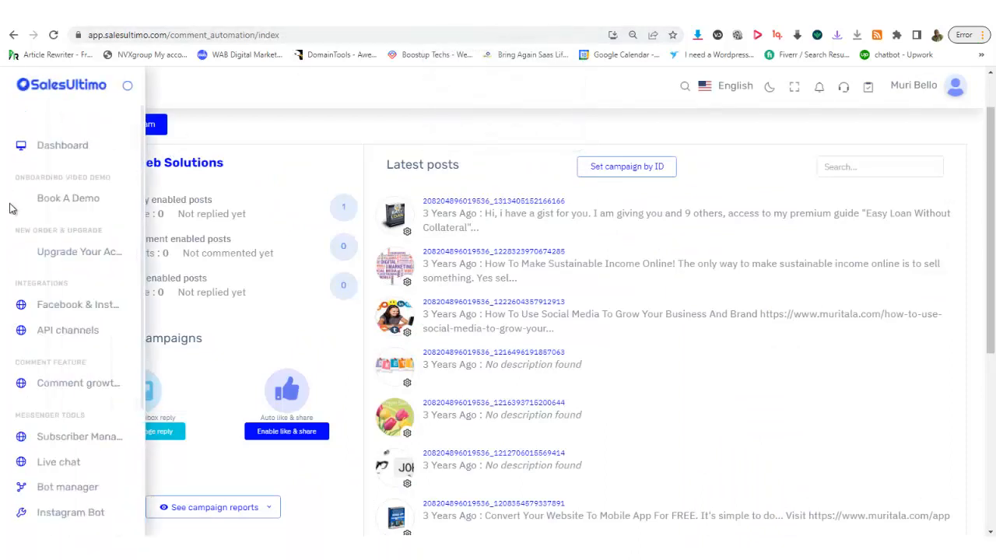
left_click(68, 386)
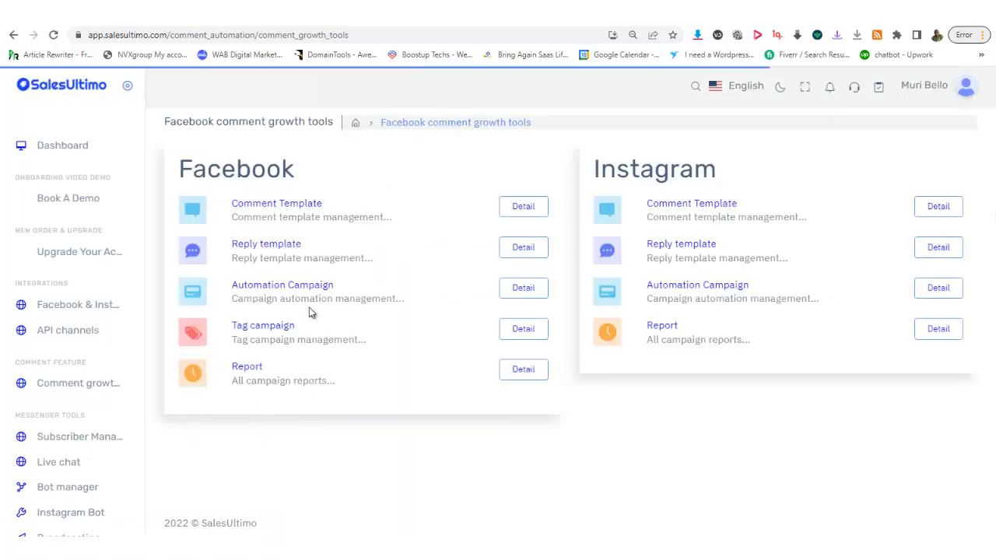
left_click(267, 249)
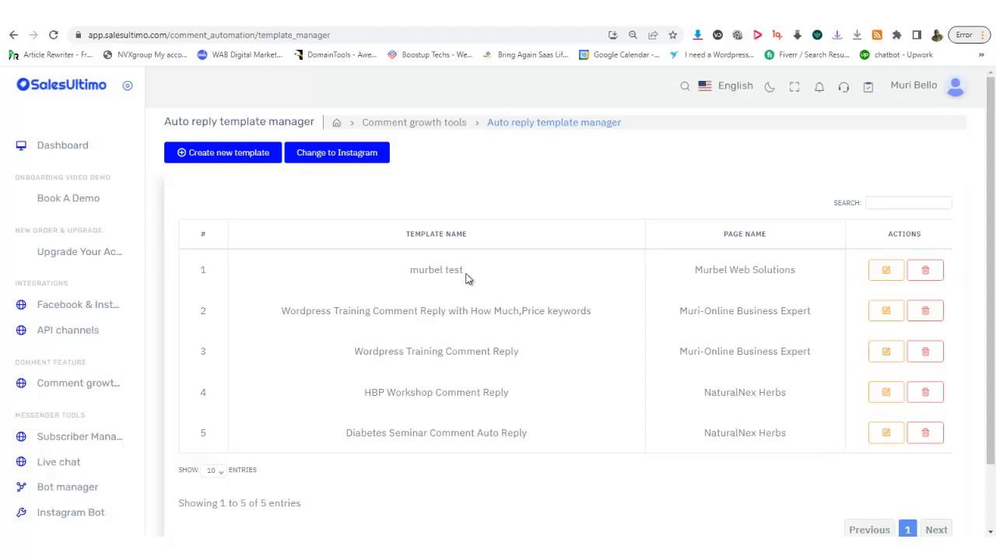
left_click(891, 270)
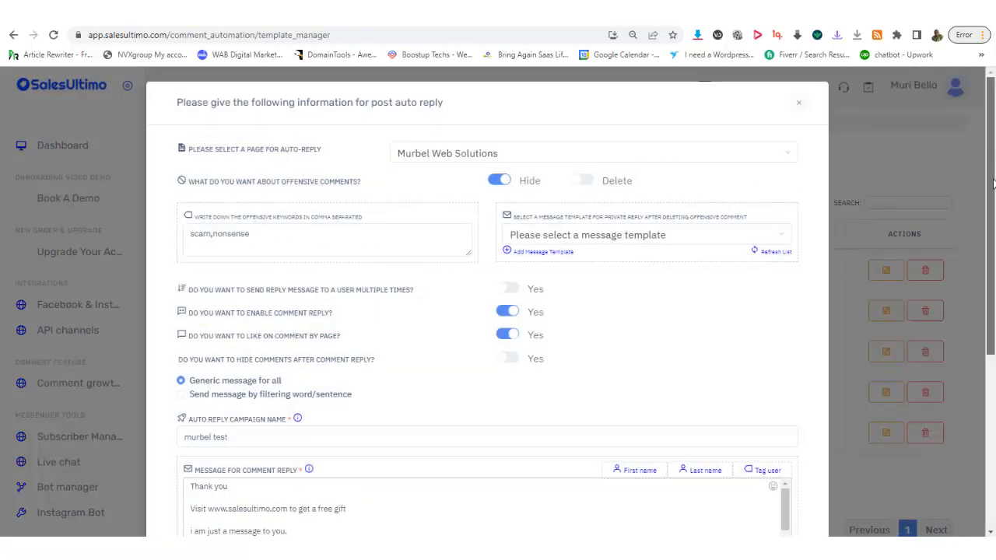
Set the private reply message template of "murbel test" to "store sales funnel" and save the template
scroll(662, 171, "down", 1)
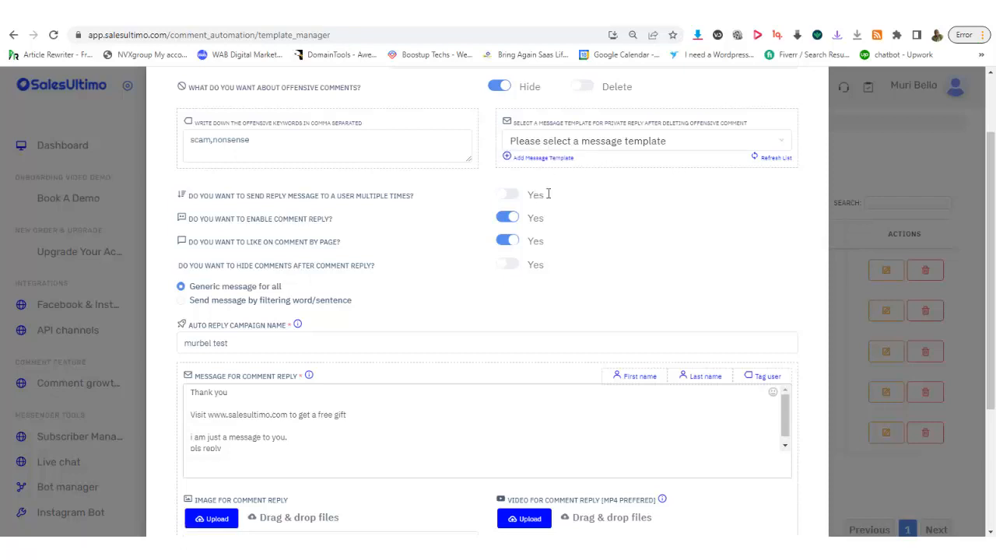
scroll(993, 249, "down", 3)
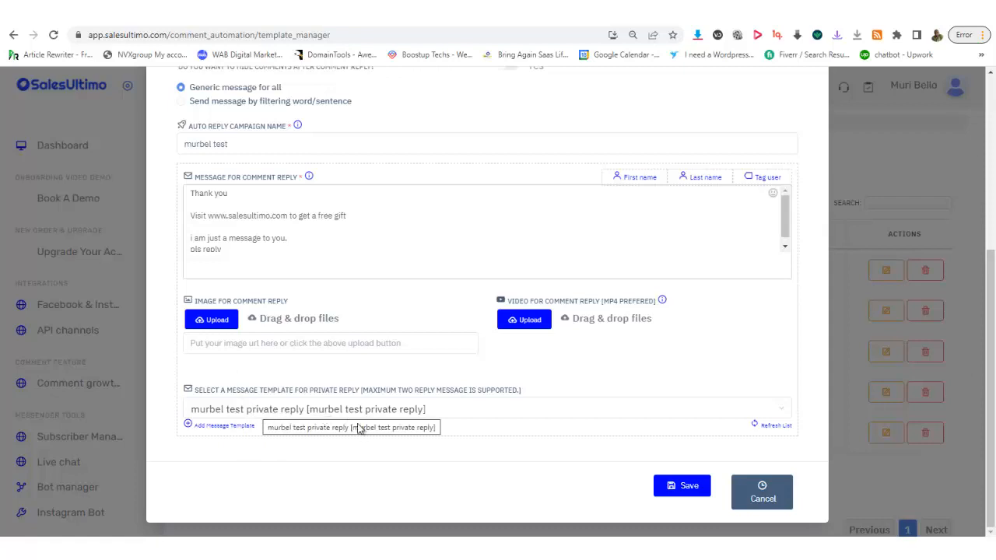
left_click(541, 415)
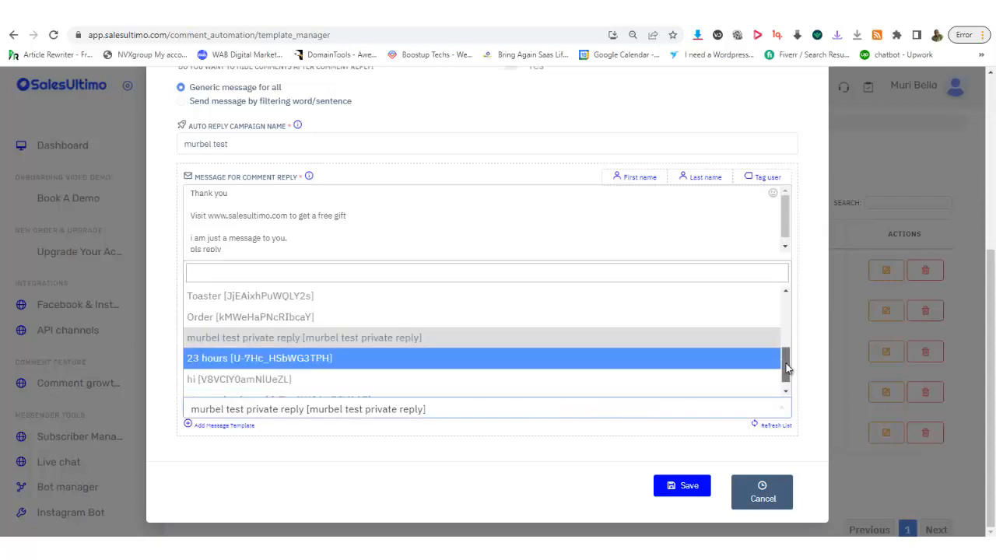
scroll(786, 363, "down", 1)
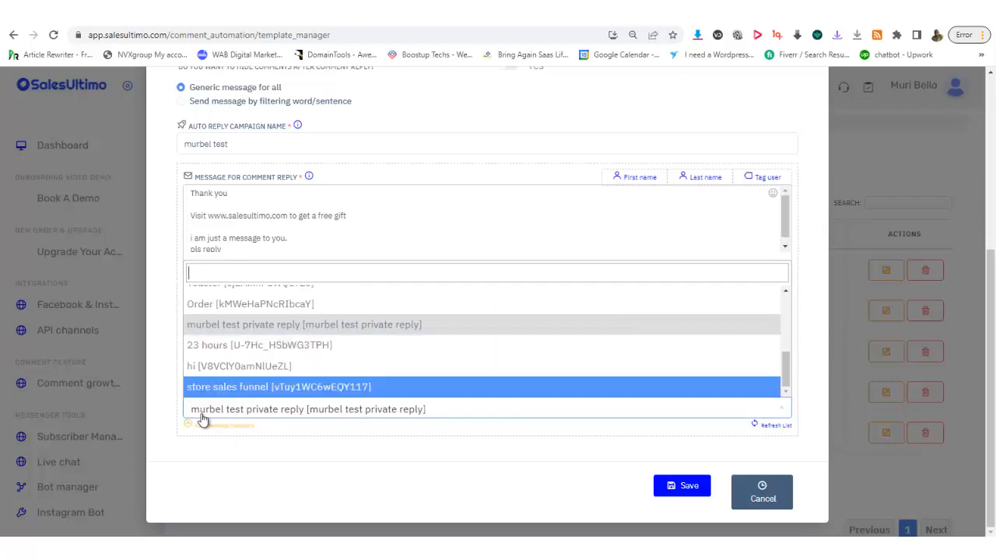
left_click(325, 391)
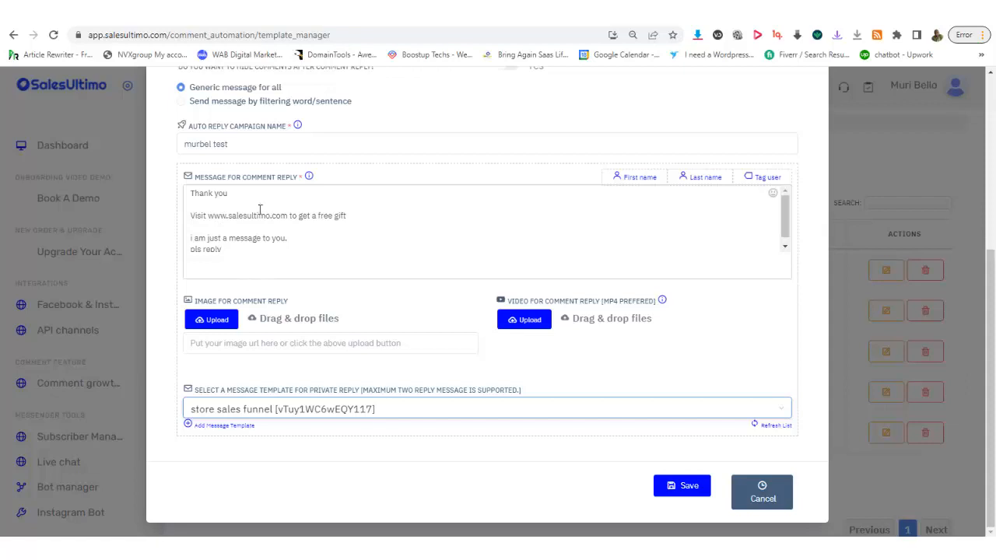
left_click(684, 492)
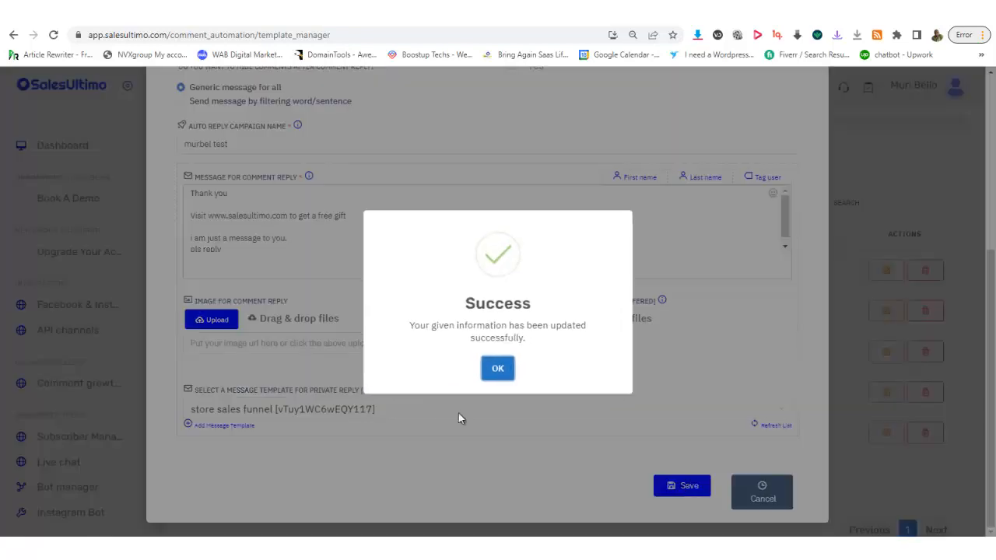
left_click(485, 370)
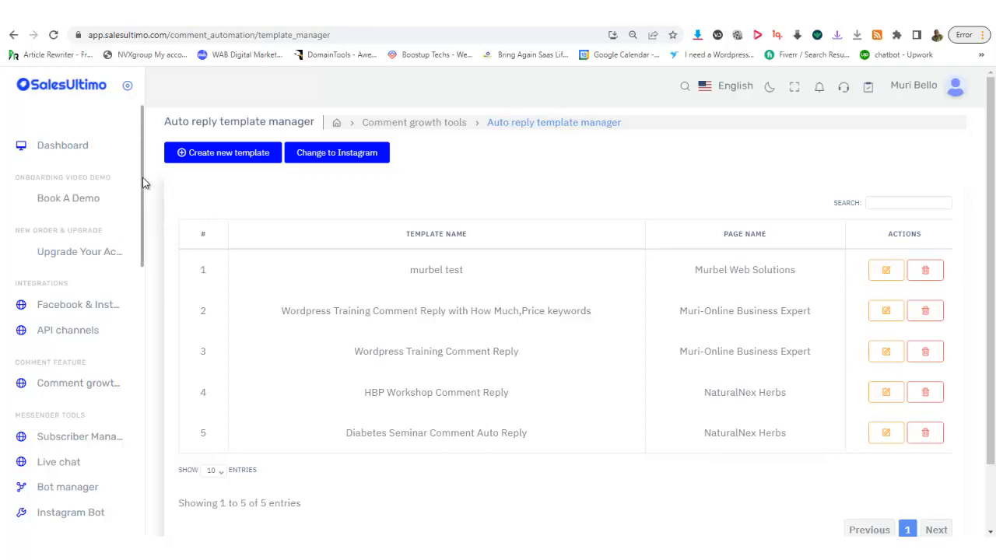
left_click_drag(143, 183, 137, 273)
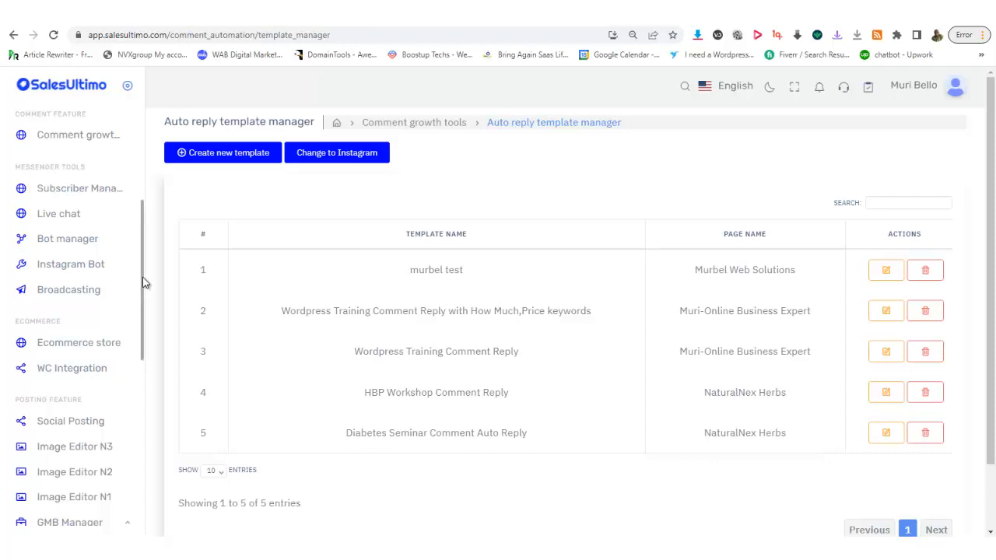
left_click_drag(142, 280, 140, 309)
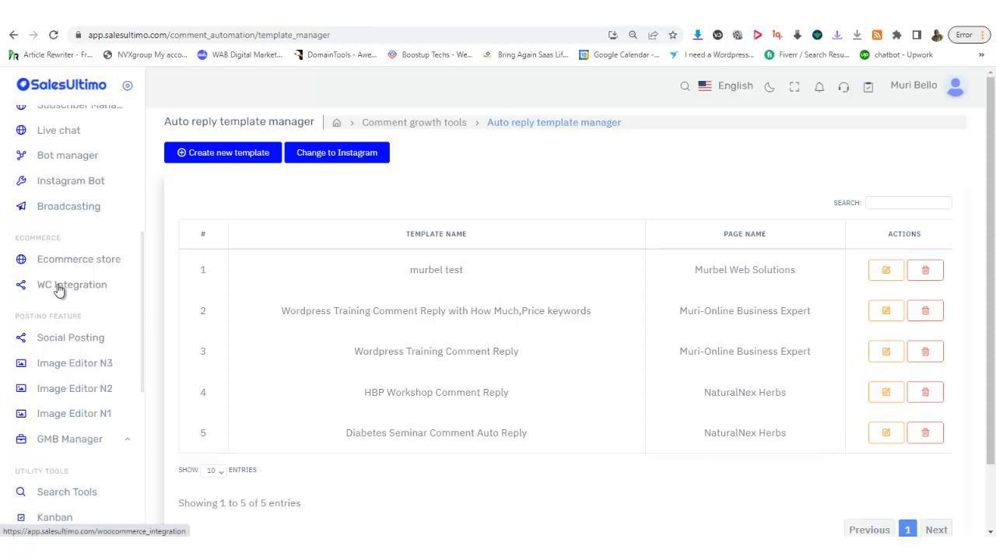
scroll(143, 291, "down", 5)
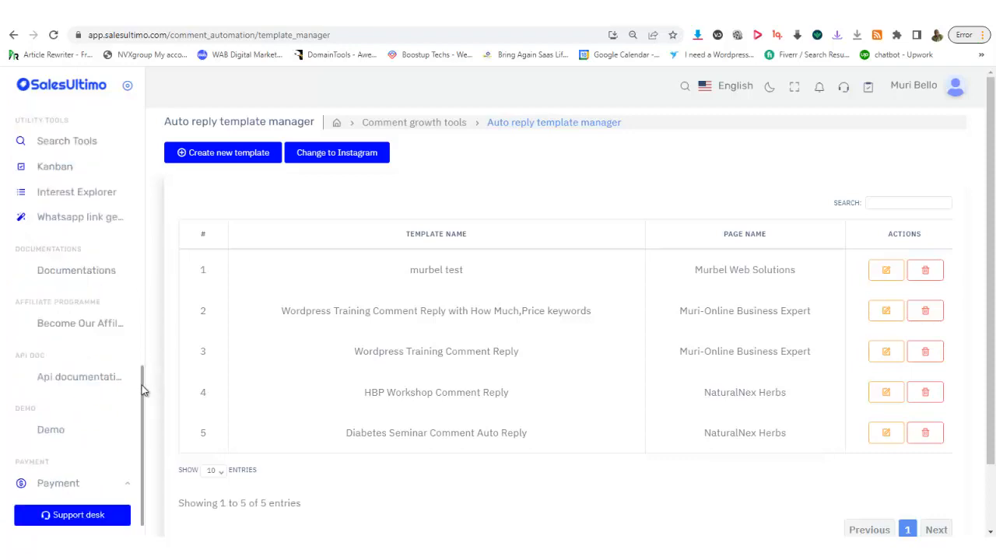
scroll(140, 377, "up", 2)
scroll(137, 393, "down", 2)
scroll(138, 390, "up", 2)
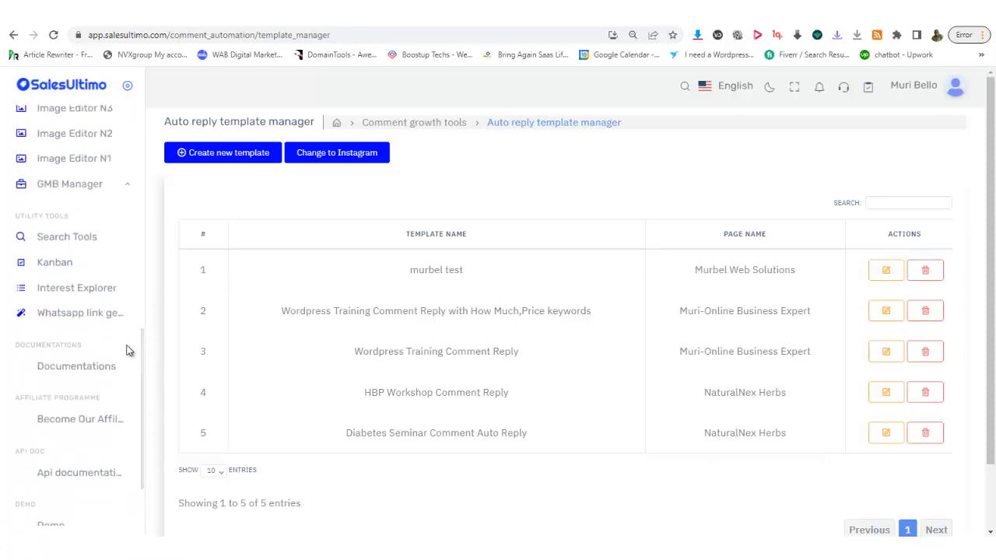